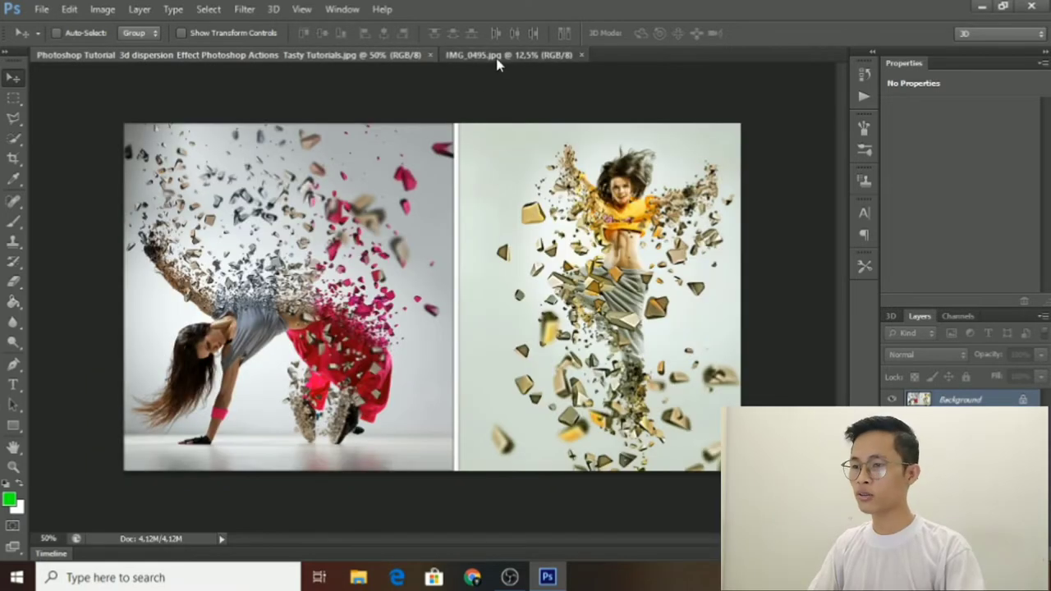
# Switch to the IMG_0495.jpg couple-on-bench photo document
pyautogui.click(496, 57)
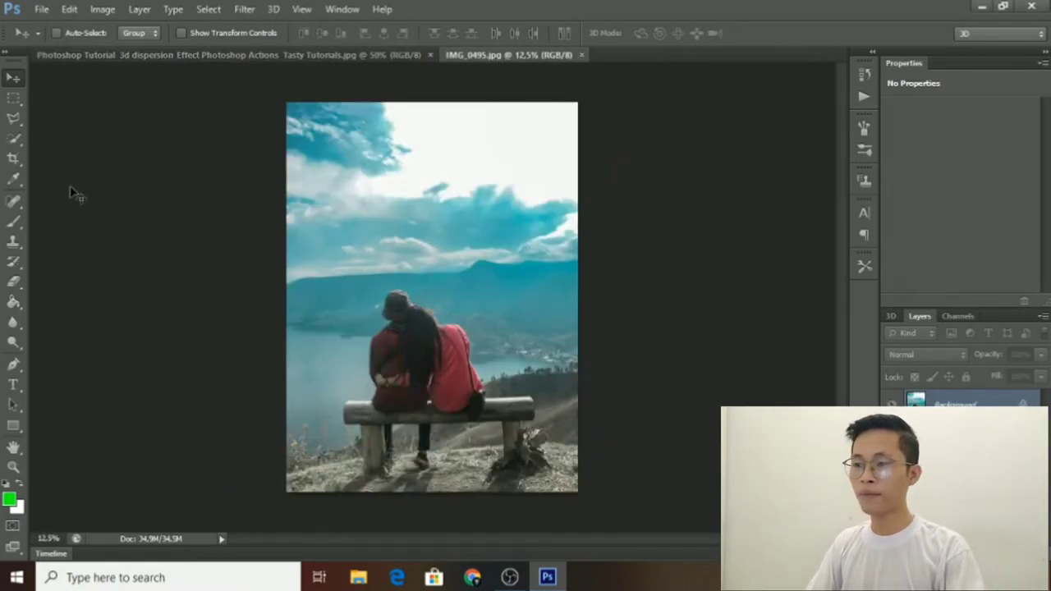
# Crop the upper sky off IMG_0495.jpg so the photo is nearly square, then zoom in
pyautogui.click(13, 158)
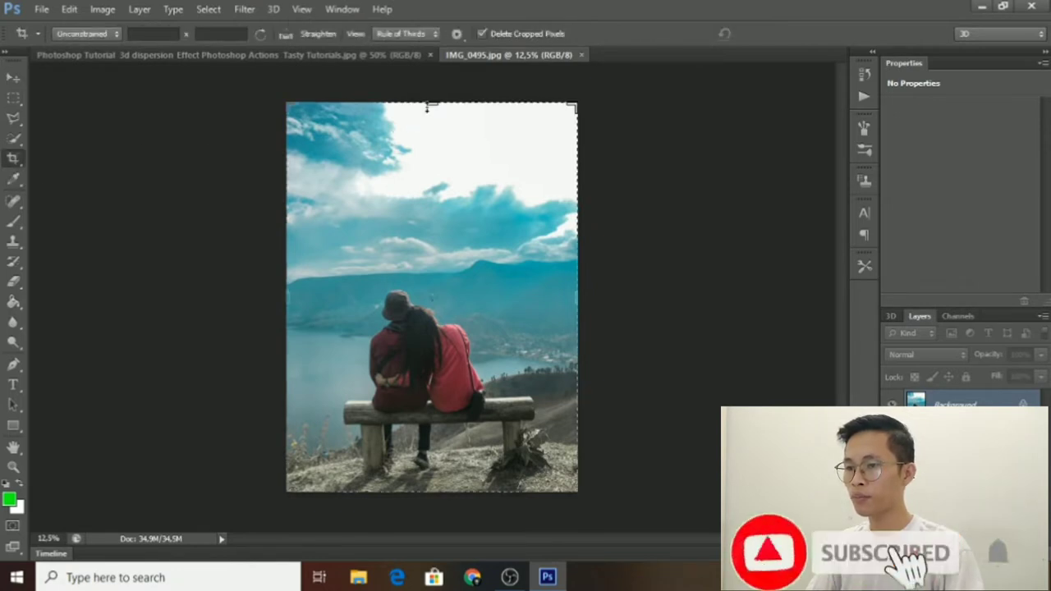
pyautogui.moveTo(427, 107); pyautogui.dragTo(429, 178)
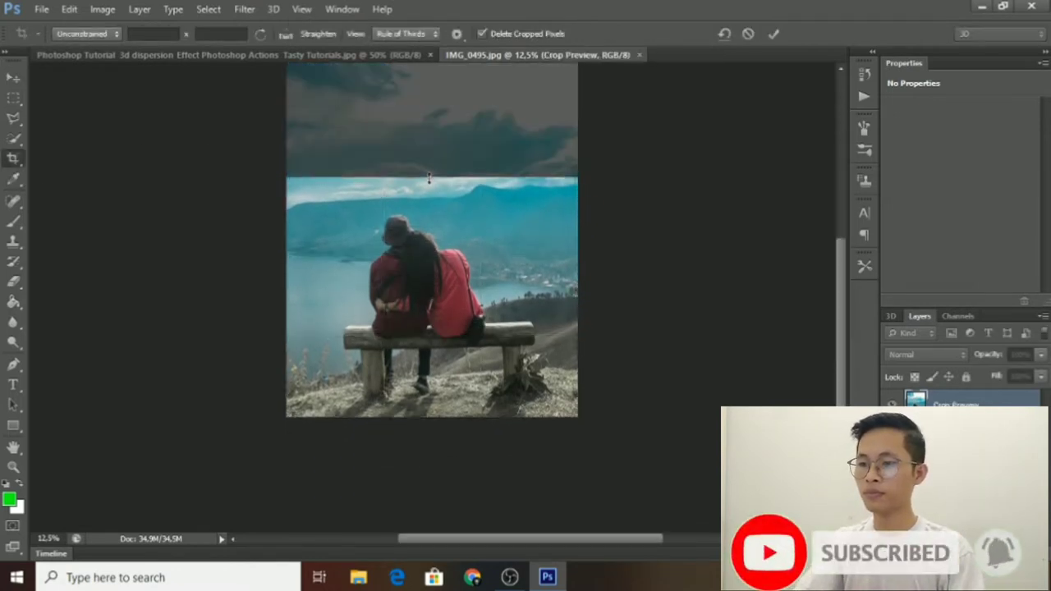
pyautogui.press('Return')
pyautogui.hotkey('ctrl', '+')
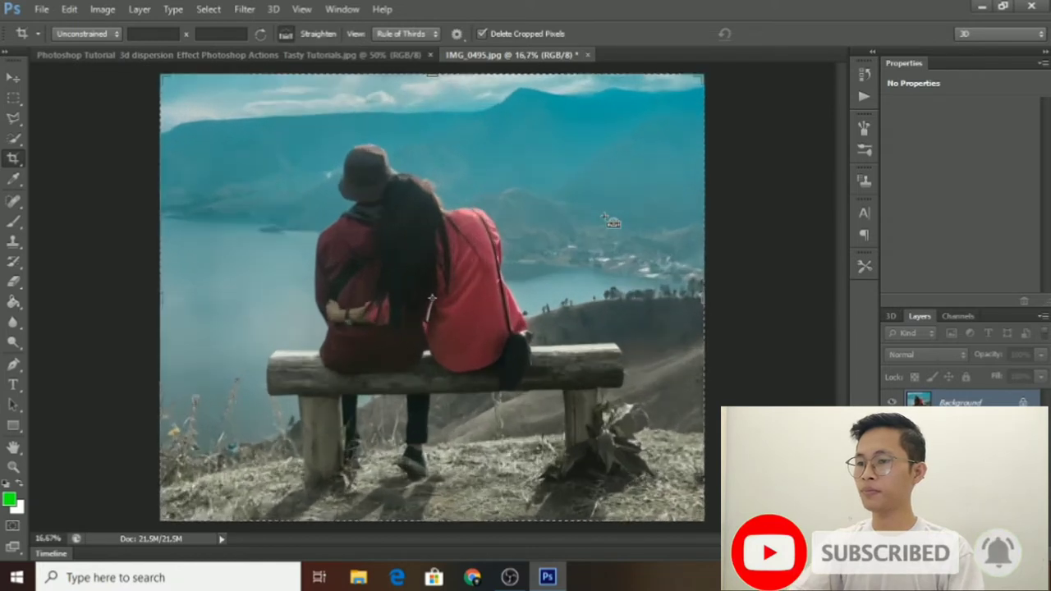
pyautogui.hotkey('ctrl', '+')
pyautogui.click(13, 77)
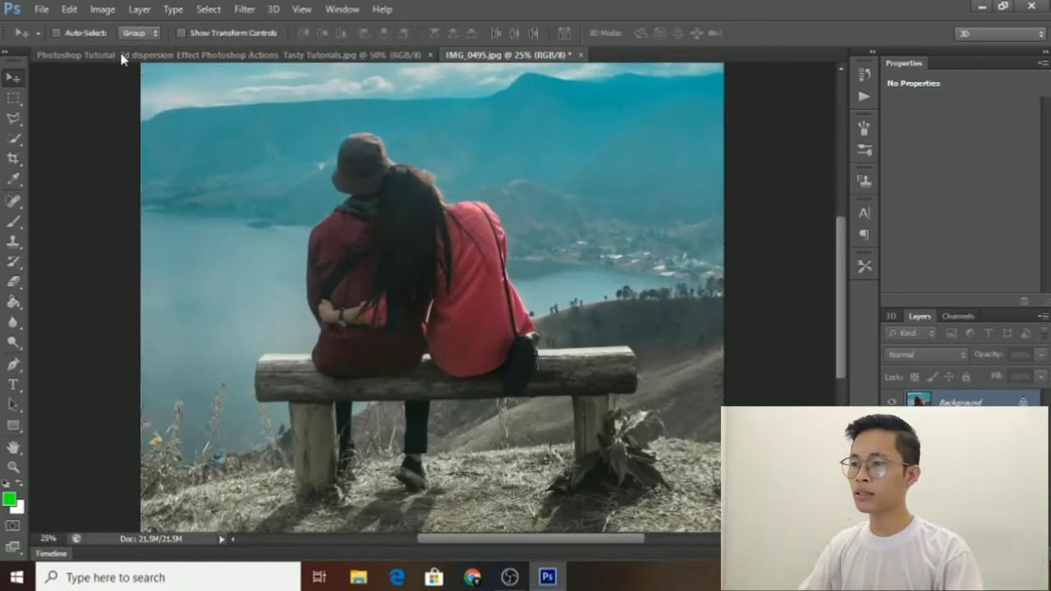
pyautogui.click(100, 12)
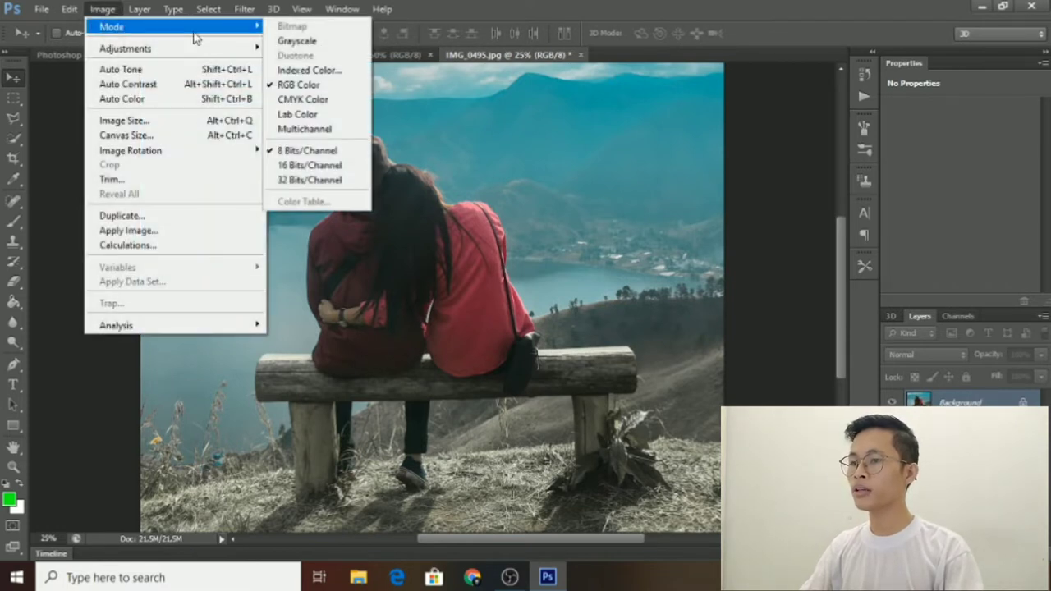
pyautogui.moveTo(111, 26)
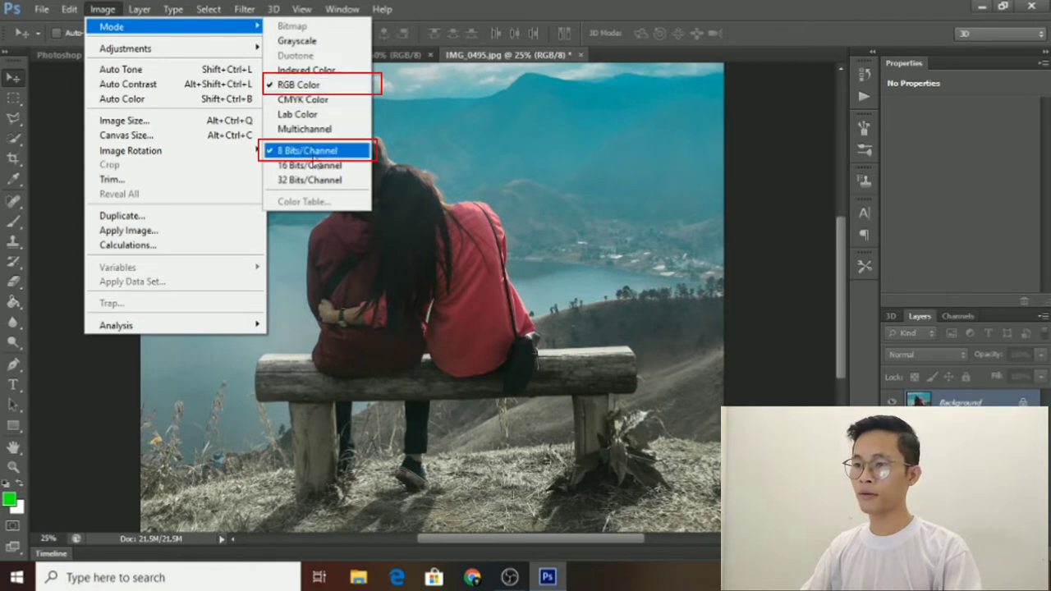
pyautogui.click(840, 207)
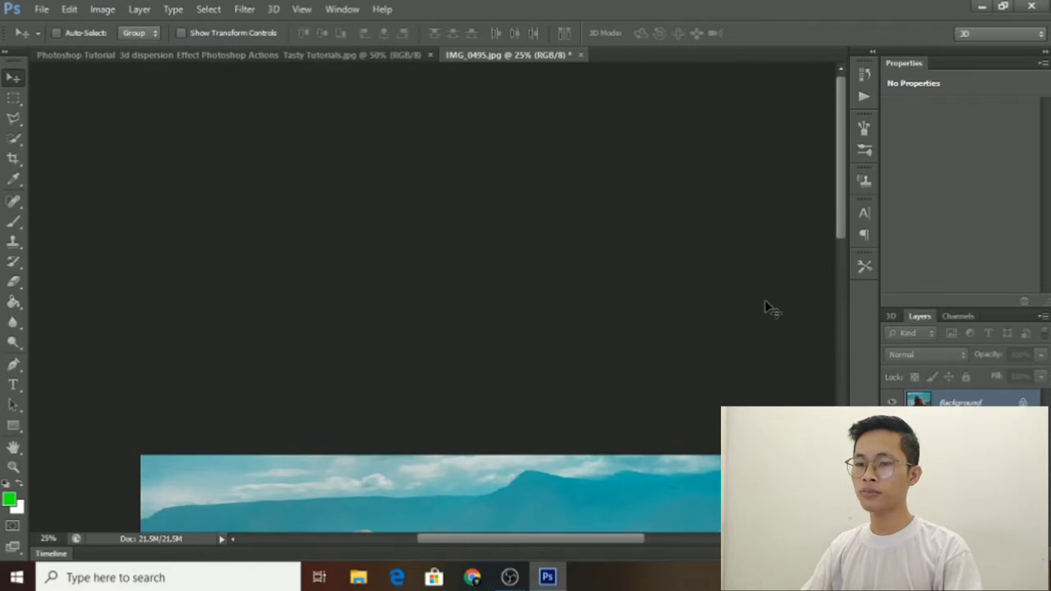
pyautogui.scroll(-3, 780, 263)
pyautogui.scroll(-5, 846, 239)
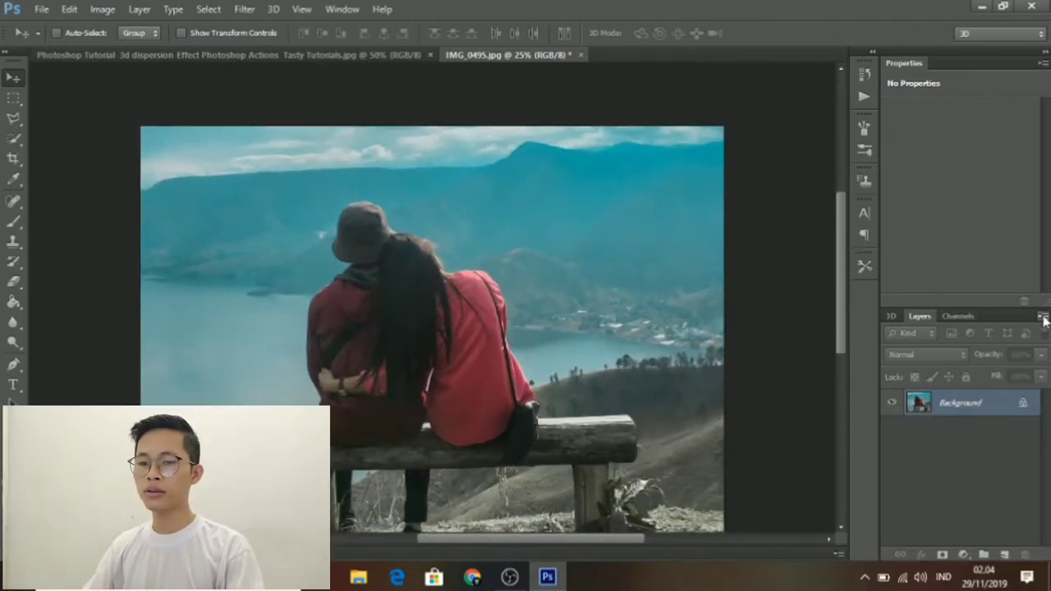
# Set Layers Panel Options to small thumbnails of the entire document
pyautogui.click(1042, 317)
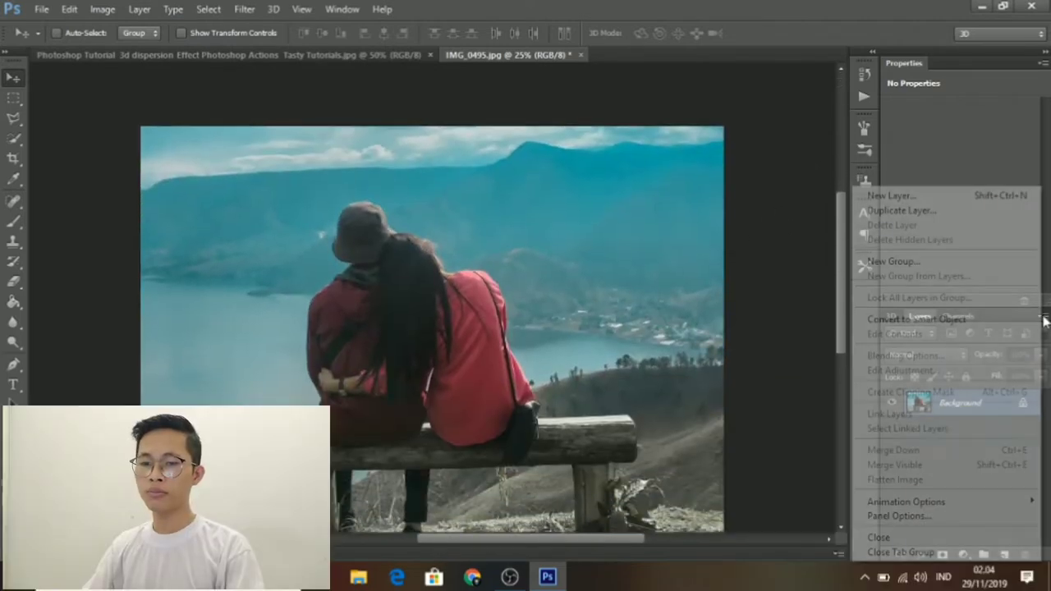
pyautogui.click(962, 517)
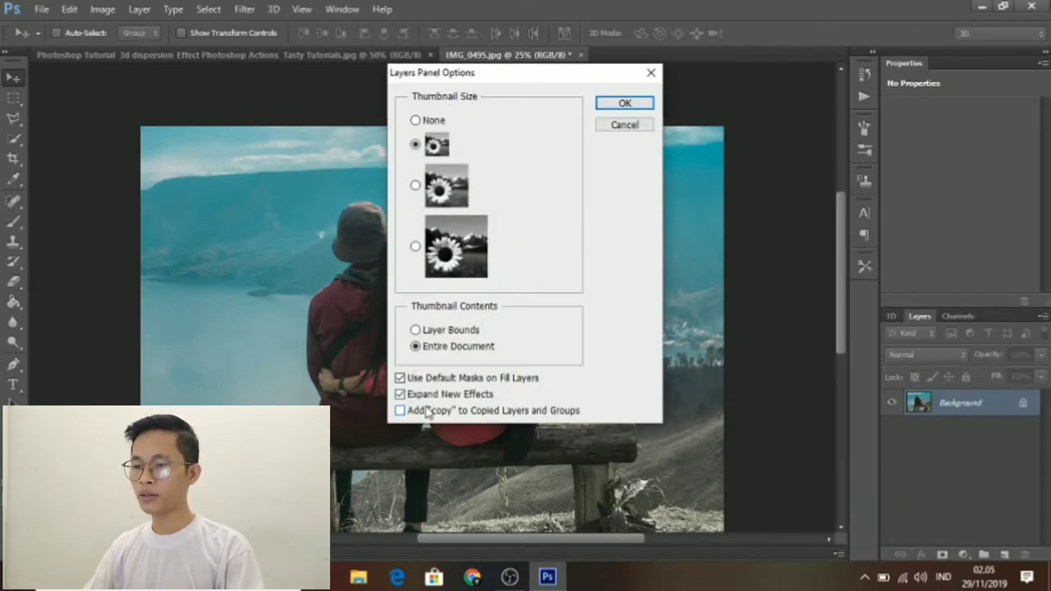
pyautogui.click(620, 112)
pyautogui.scroll(-2, 784, 157)
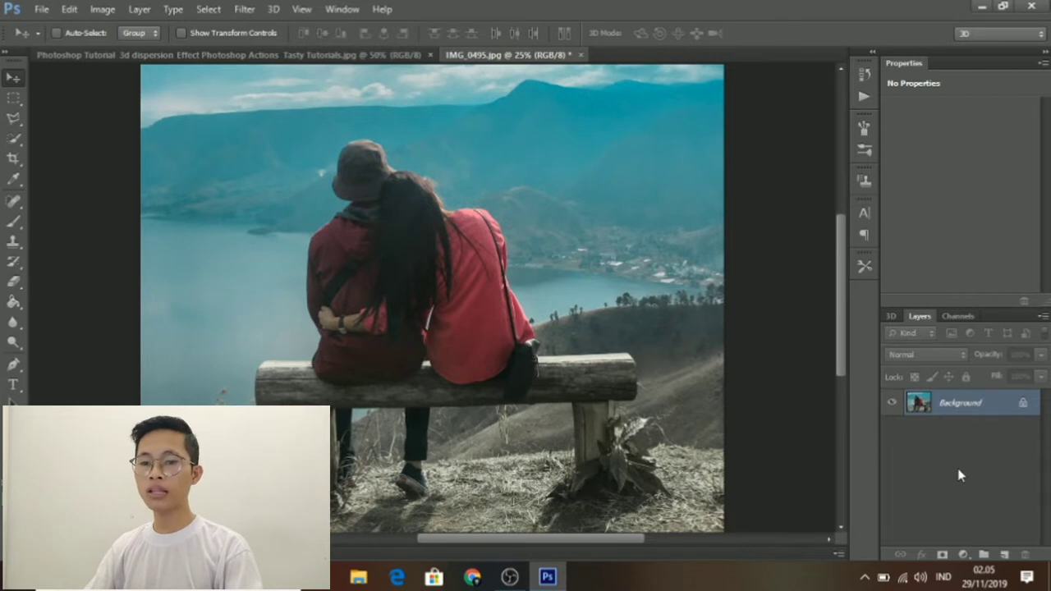
# Add a new empty layer above Background and rename it 'area'
pyautogui.click(1003, 556)
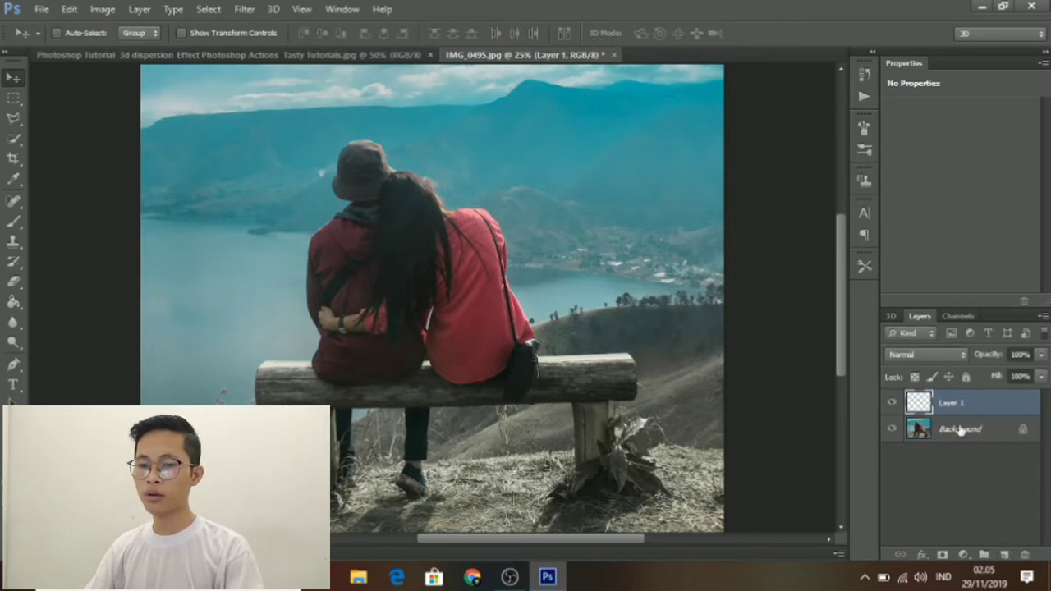
pyautogui.doubleClick(950, 404)
pyautogui.write('area')
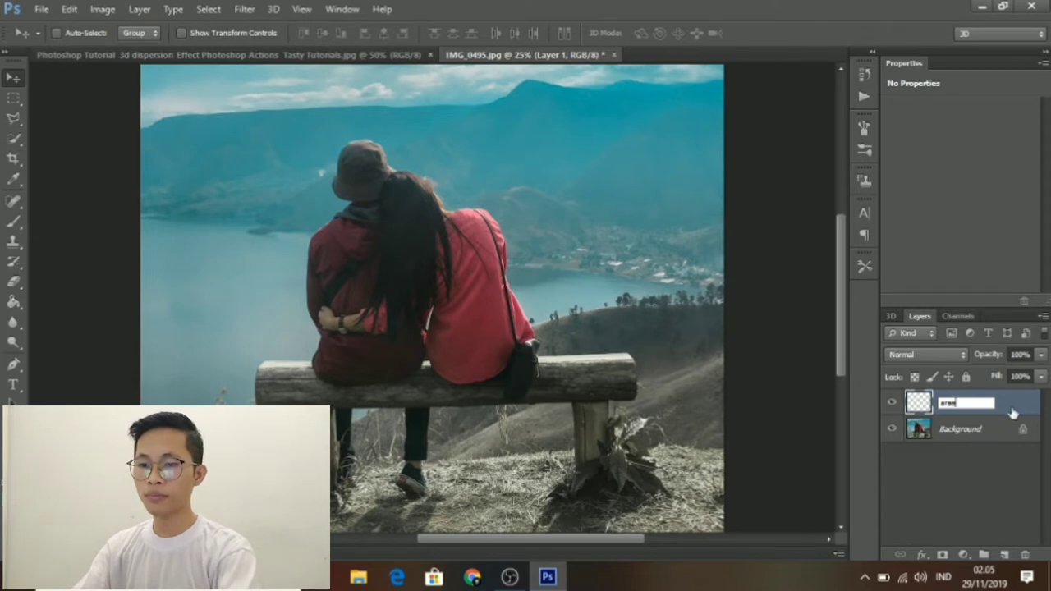
pyautogui.press('BackSpace')
pyautogui.press('BackSpace')
pyautogui.press('BackSpace')
pyautogui.write('rea')
pyautogui.press('Return')
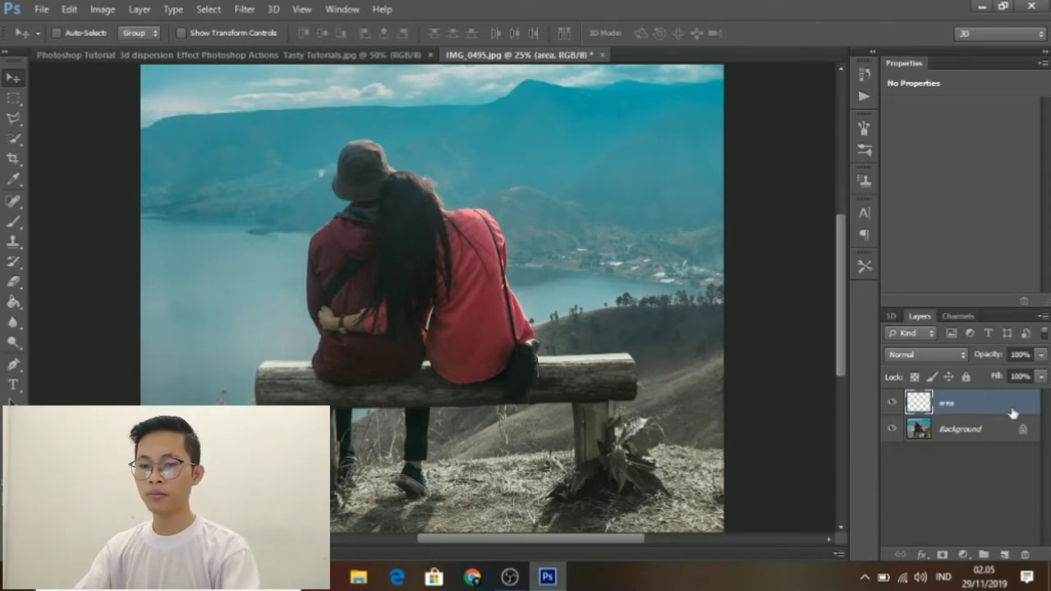
pyautogui.click(999, 500)
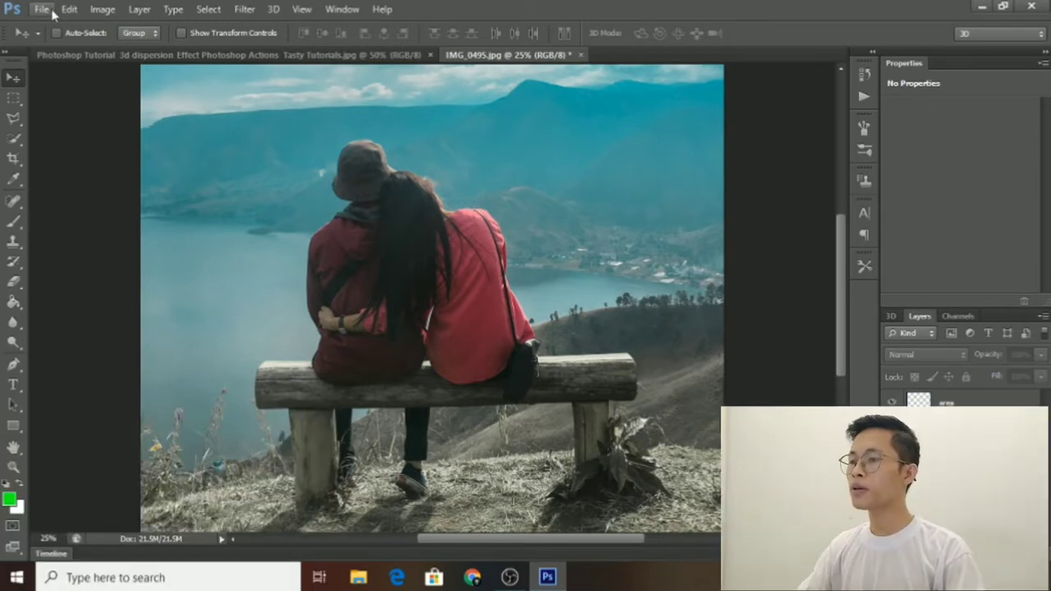
pyautogui.click(69, 10)
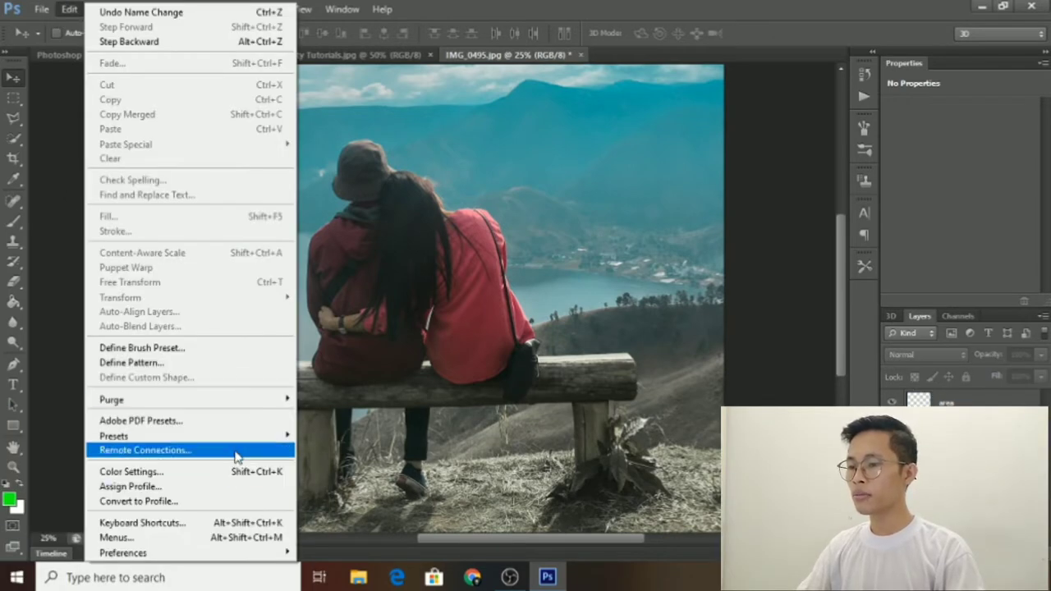
pyautogui.moveTo(114, 436)
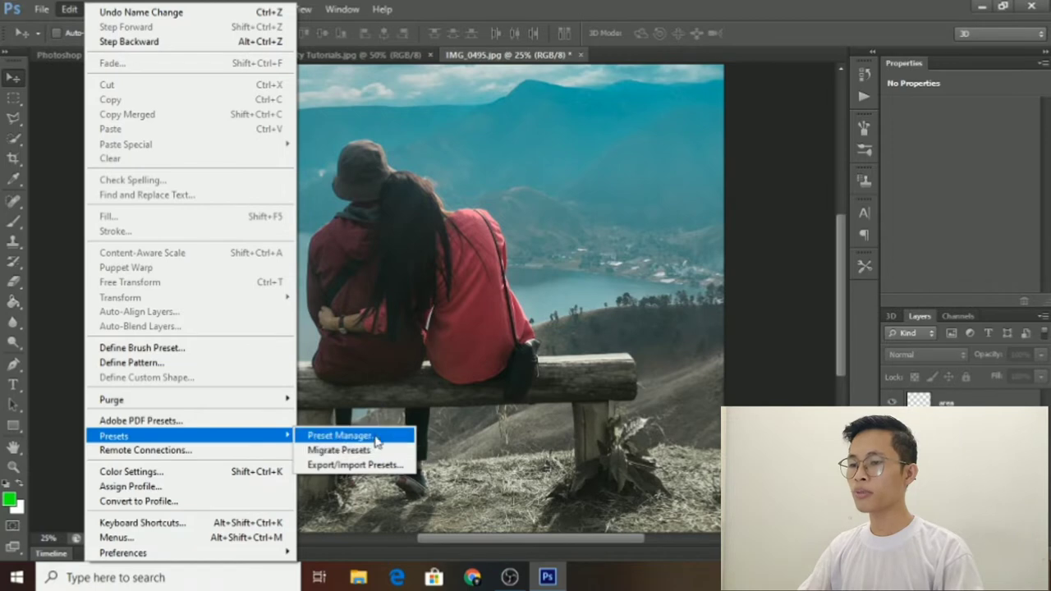
pyautogui.click(376, 441)
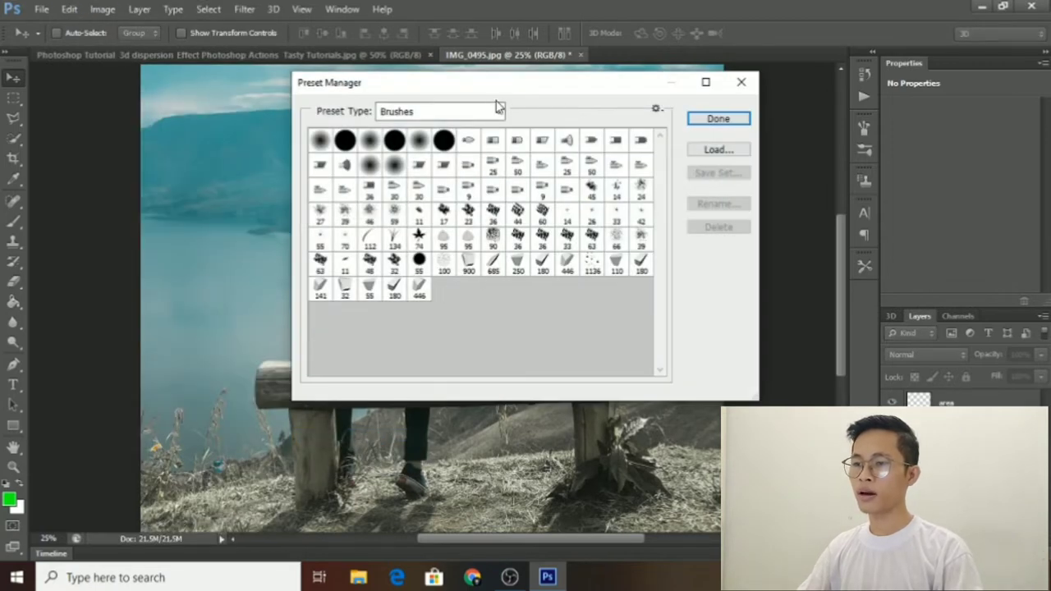
pyautogui.click(498, 113)
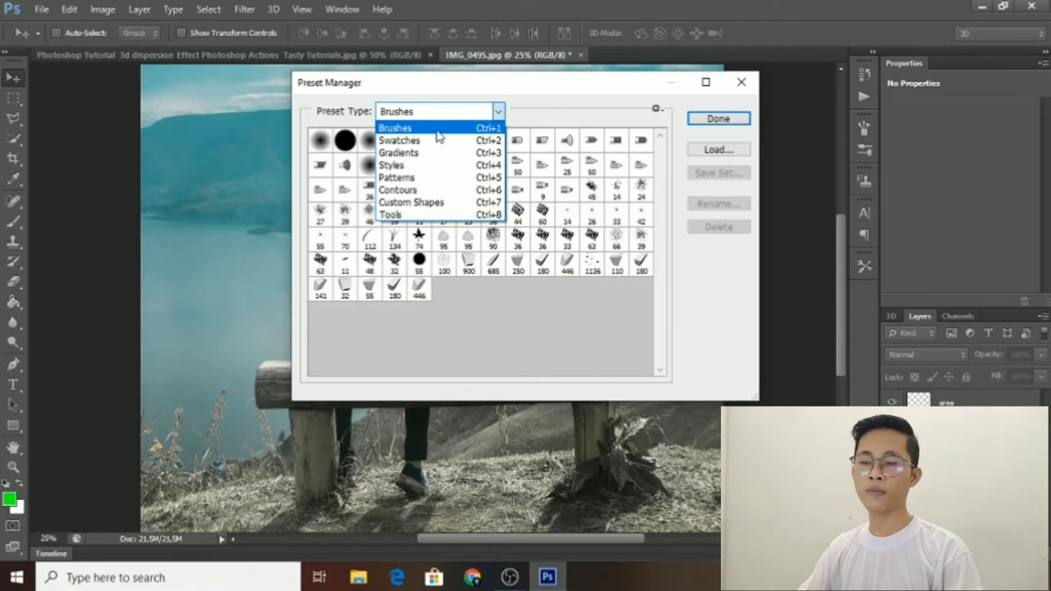
pyautogui.click(437, 130)
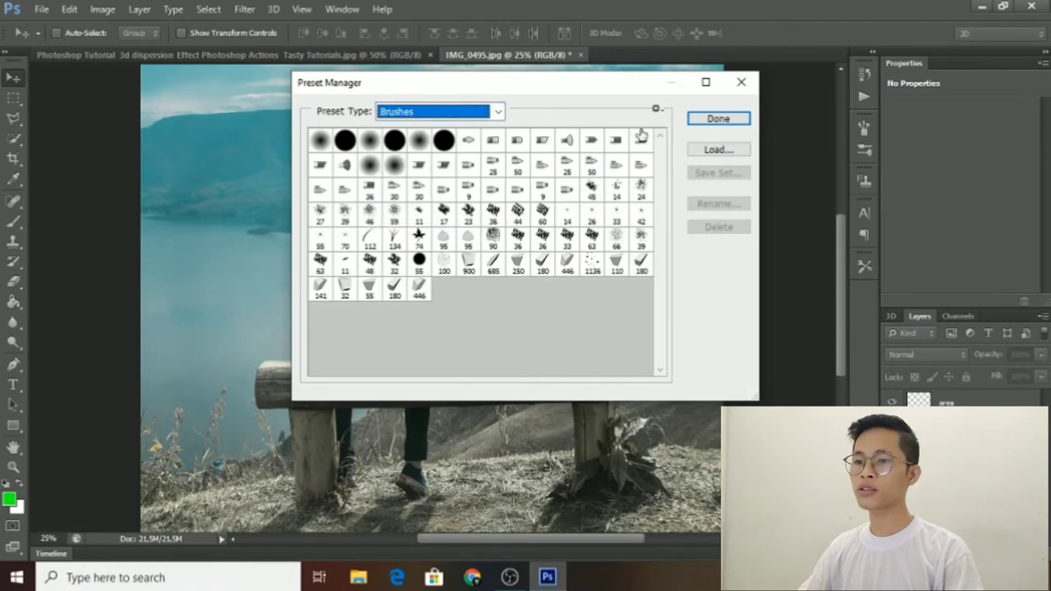
pyautogui.click(708, 153)
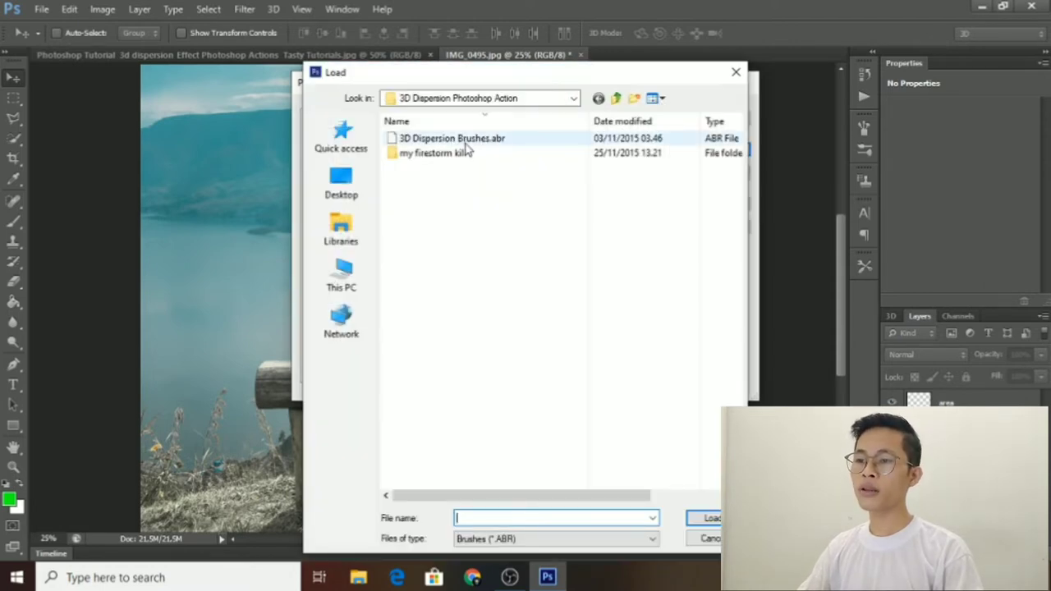
pyautogui.click(462, 140)
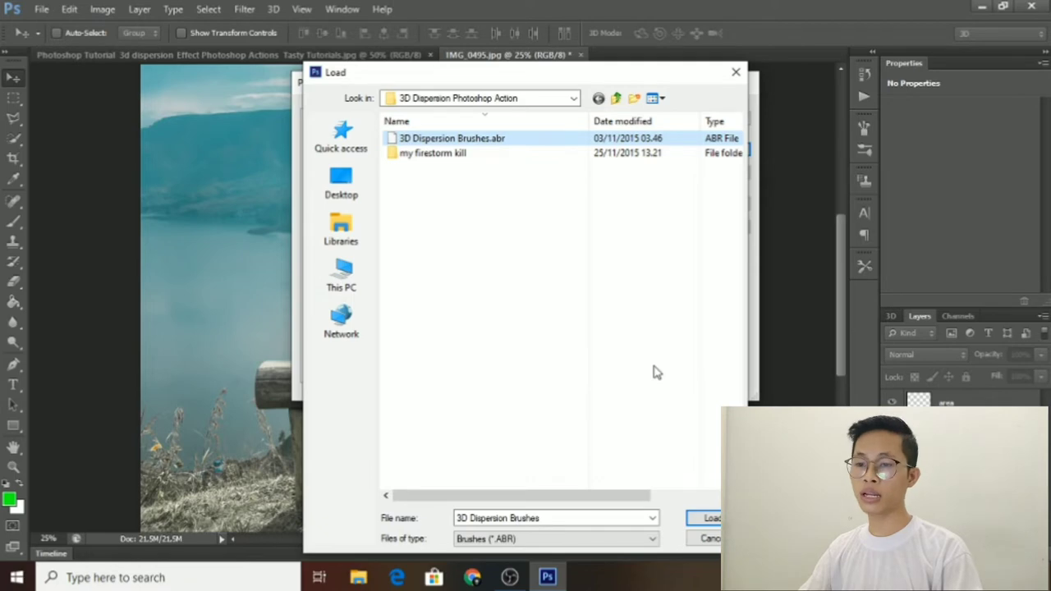
pyautogui.click(707, 539)
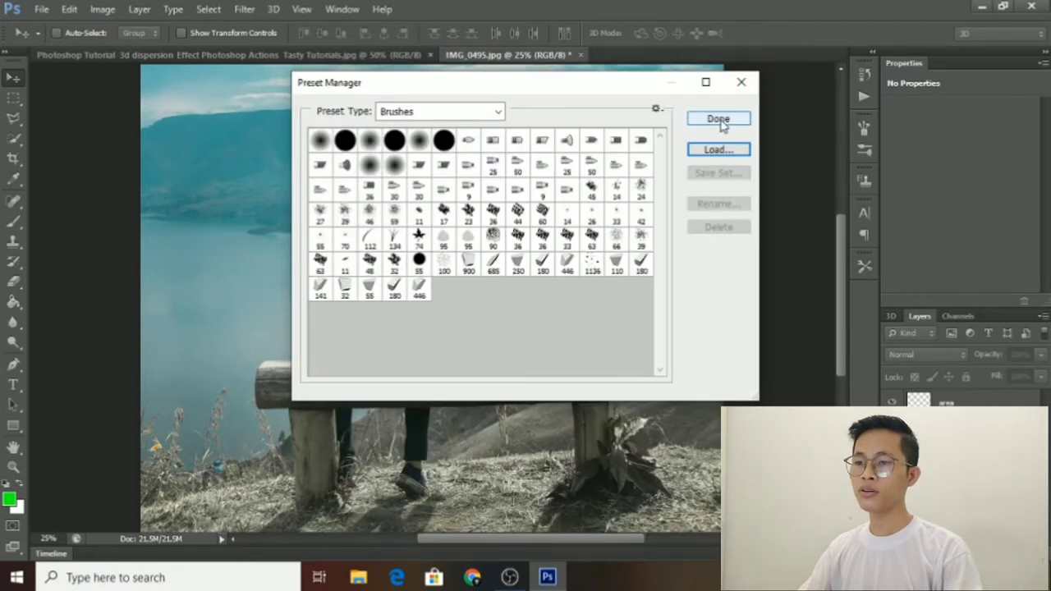
pyautogui.click(719, 119)
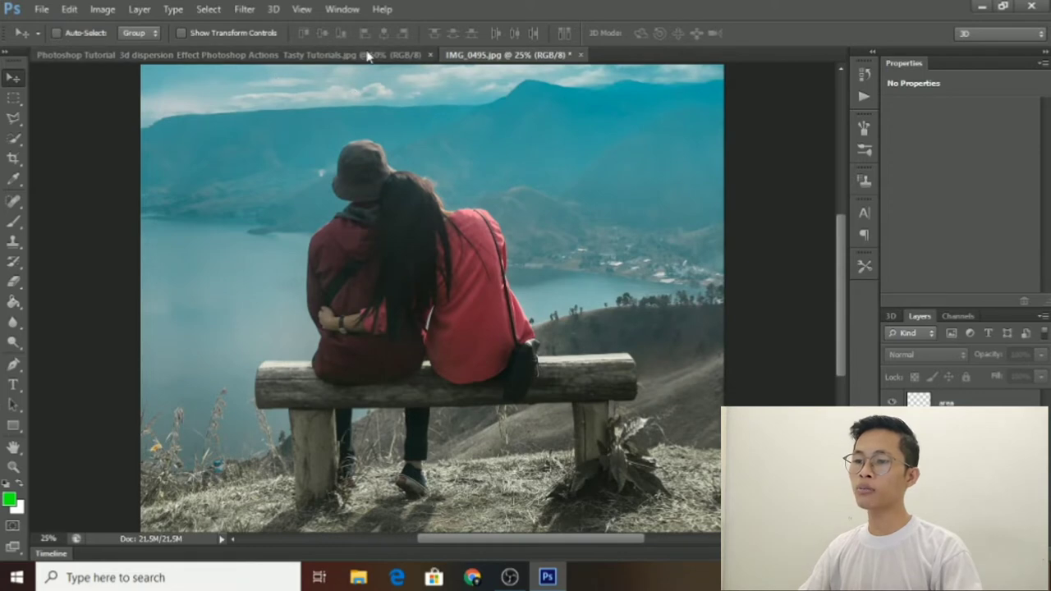
pyautogui.click(393, 54)
pyautogui.click(482, 54)
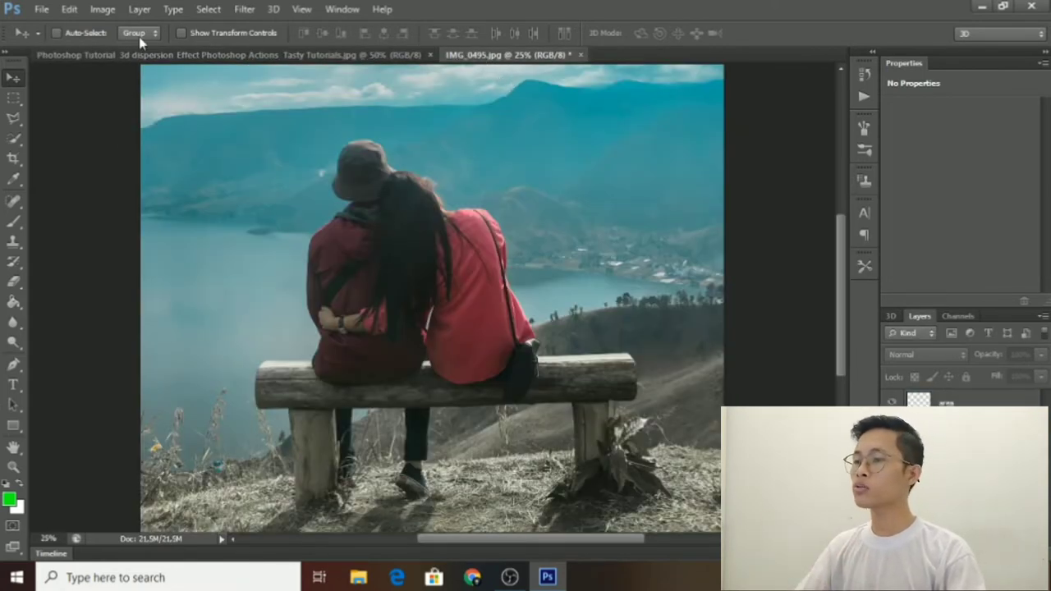
pyautogui.click(104, 11)
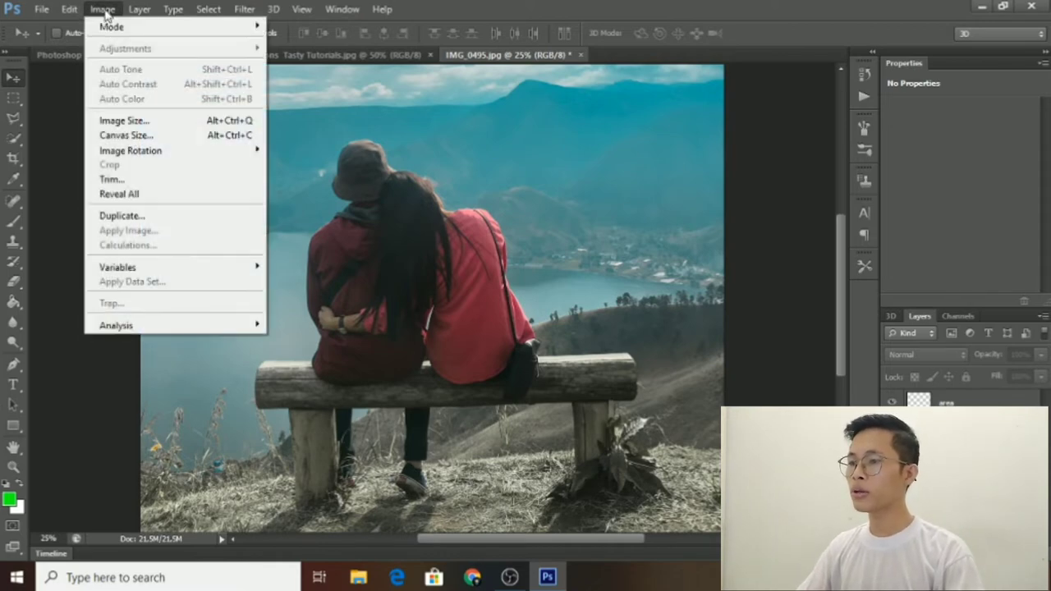
pyautogui.click(69, 9)
pyautogui.click(69, 9)
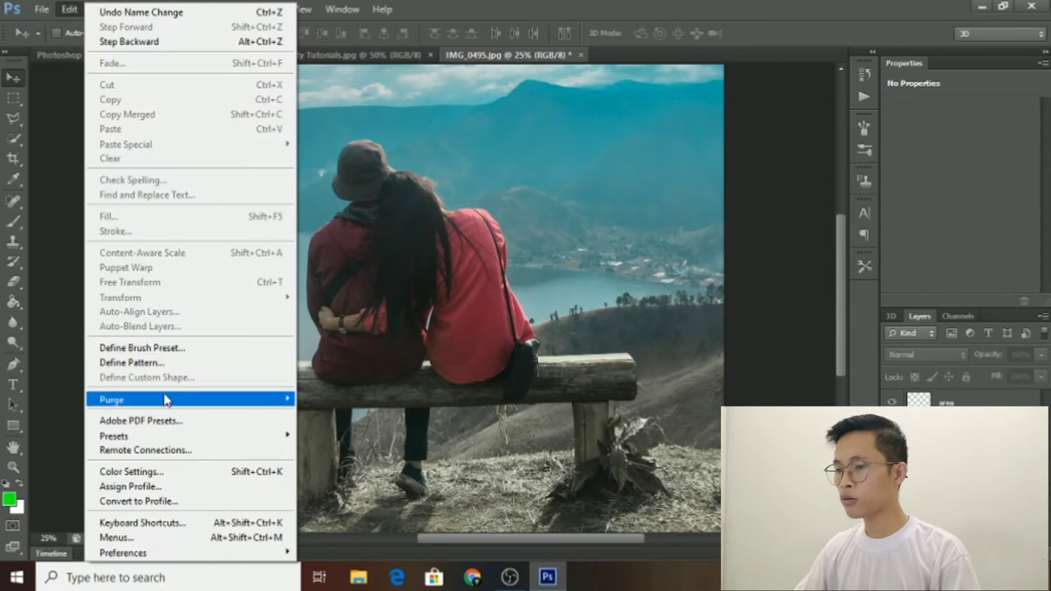
pyautogui.moveTo(114, 435)
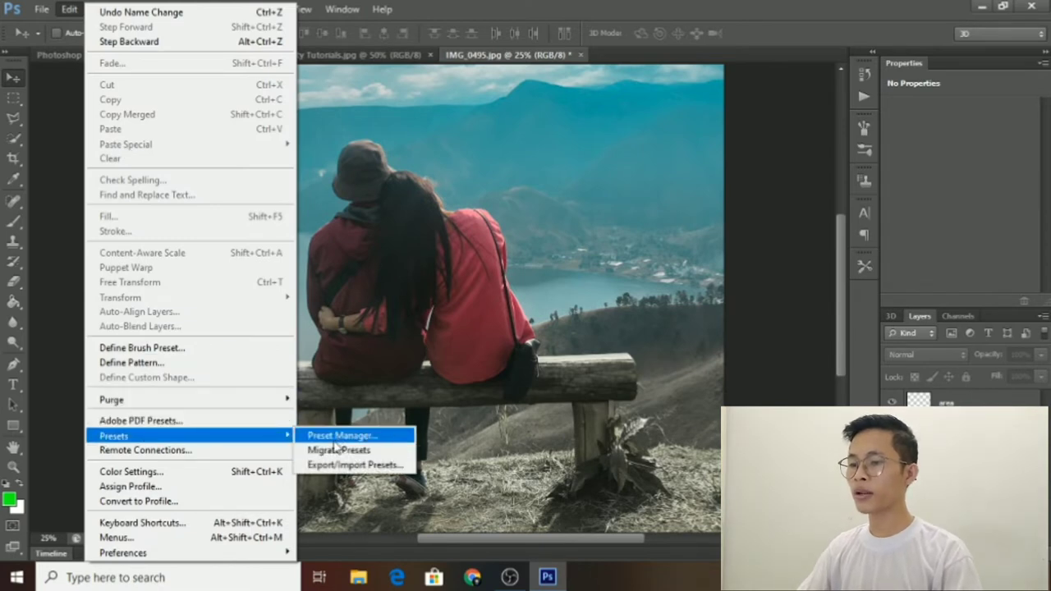
pyautogui.click(337, 436)
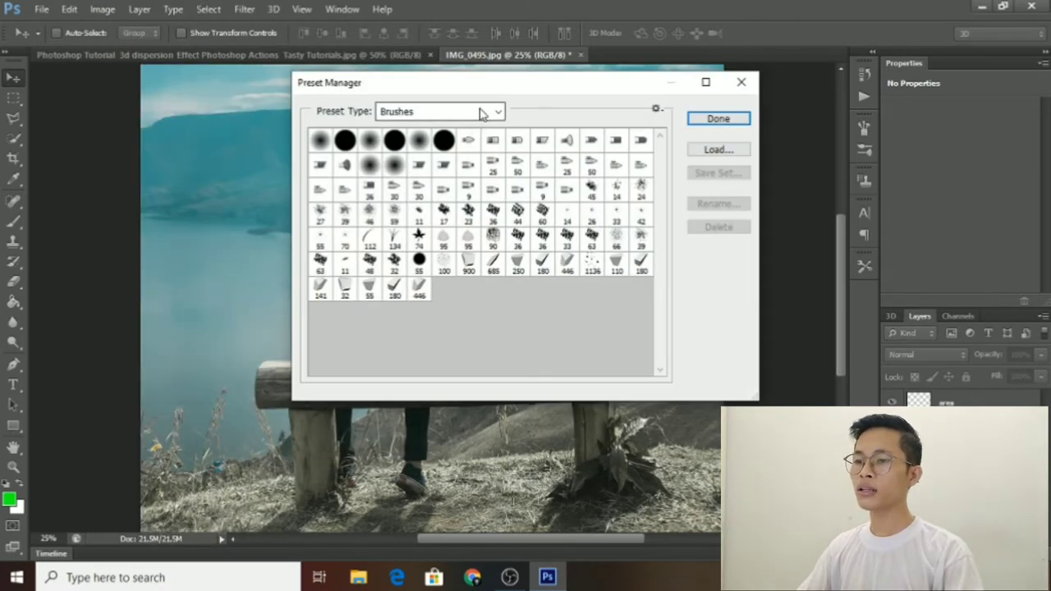
pyautogui.click(481, 113)
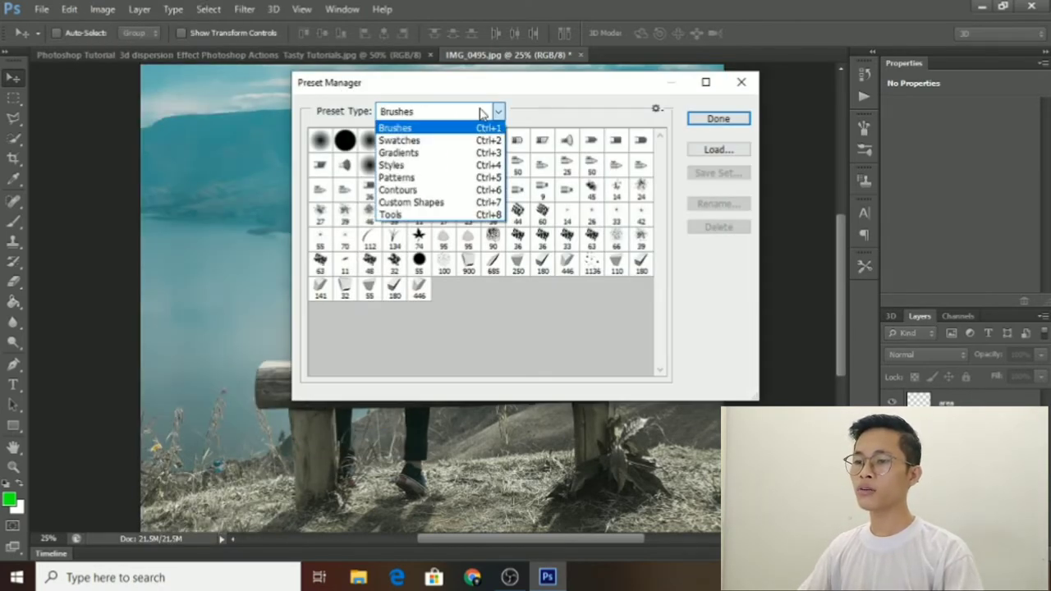
pyautogui.click(442, 179)
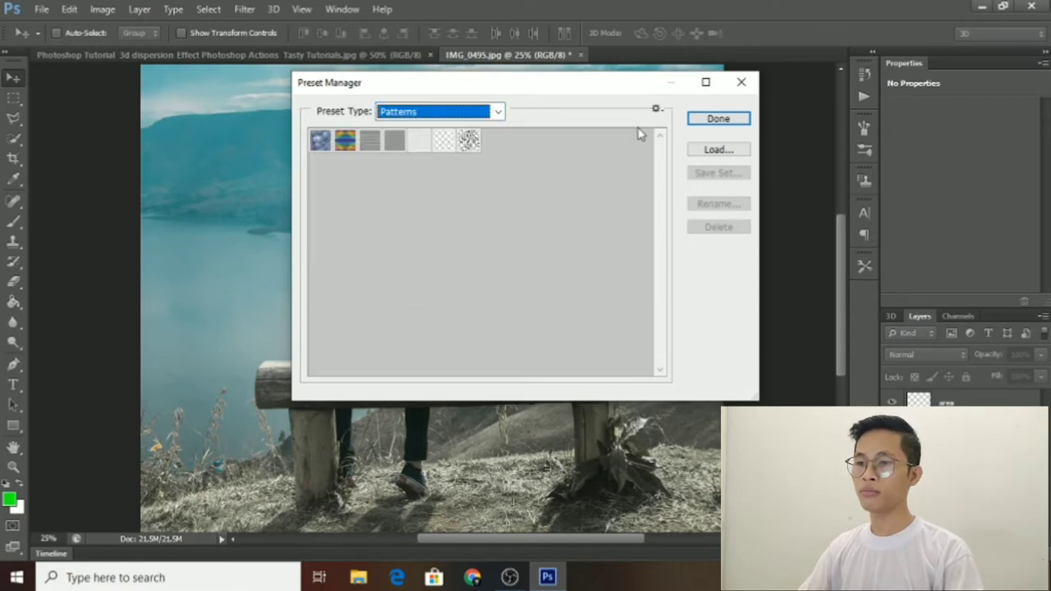
pyautogui.click(716, 150)
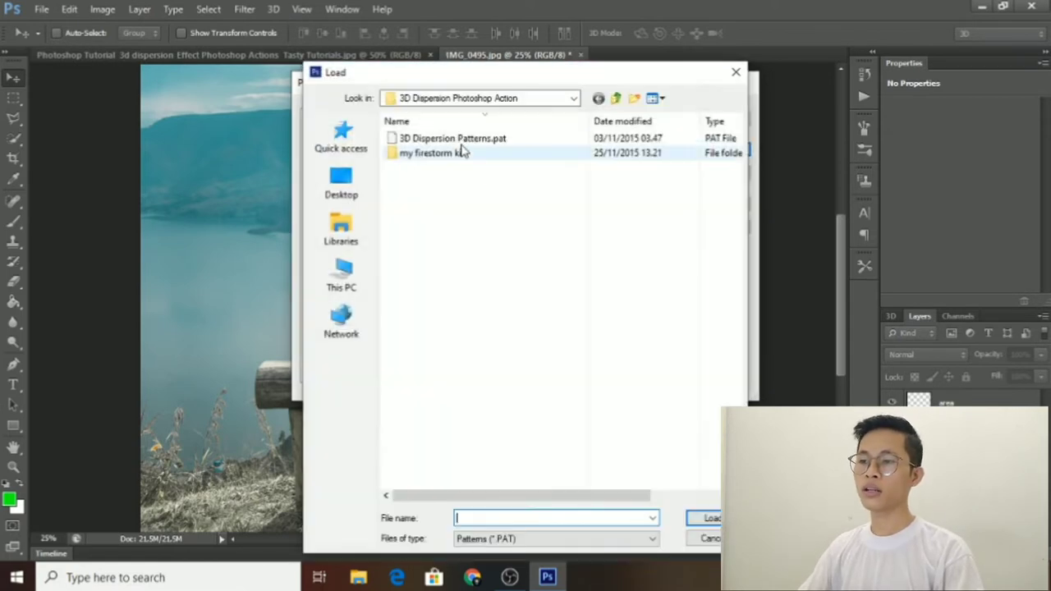
pyautogui.click(457, 140)
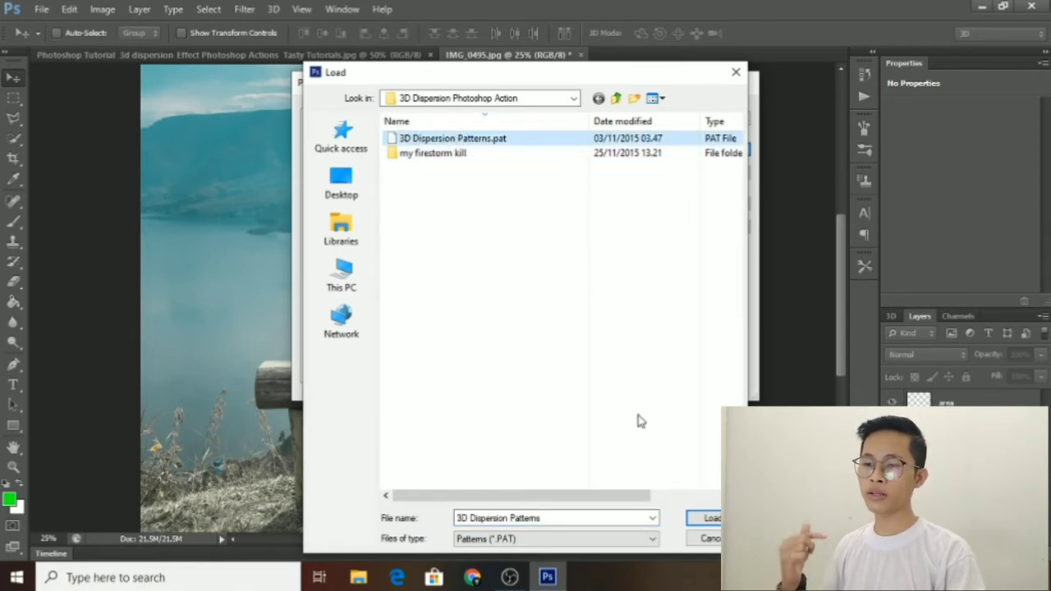
pyautogui.click(737, 75)
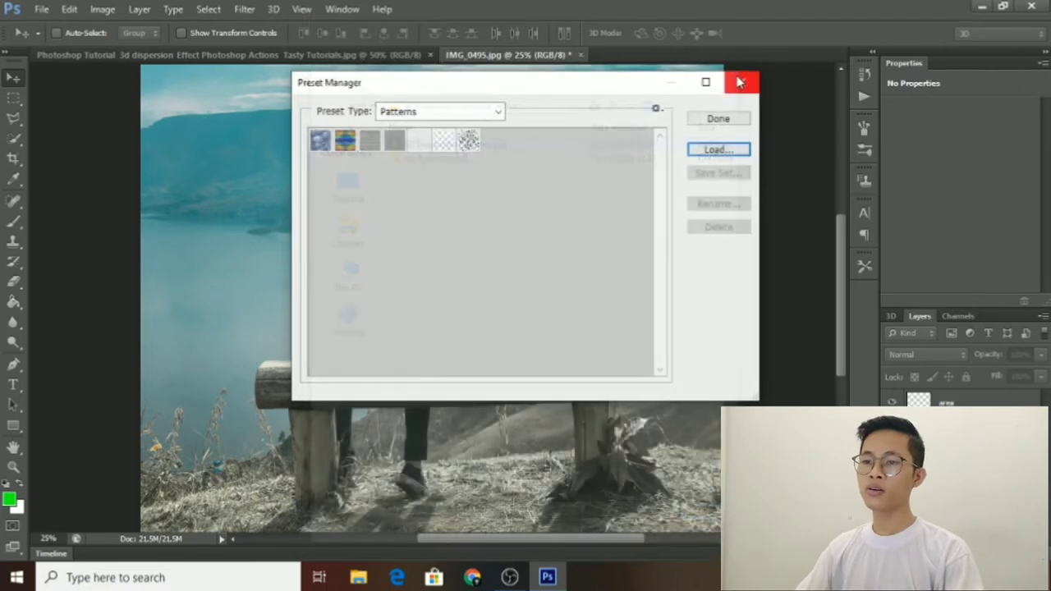
pyautogui.click(711, 120)
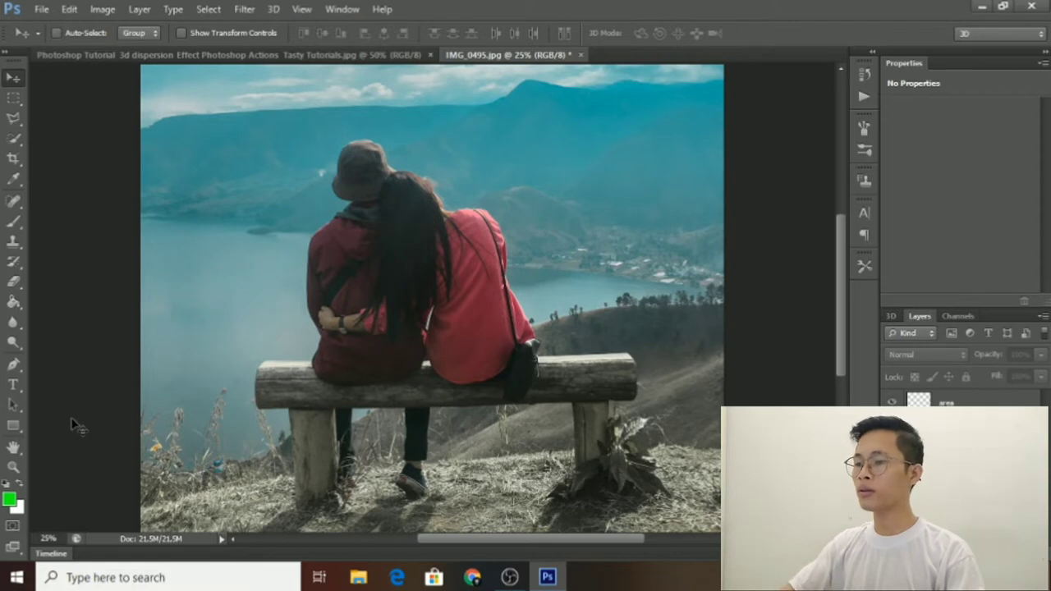
# Set the foreground colour to pure green 00ff00 and switch to the Brush tool
pyautogui.click(11, 499)
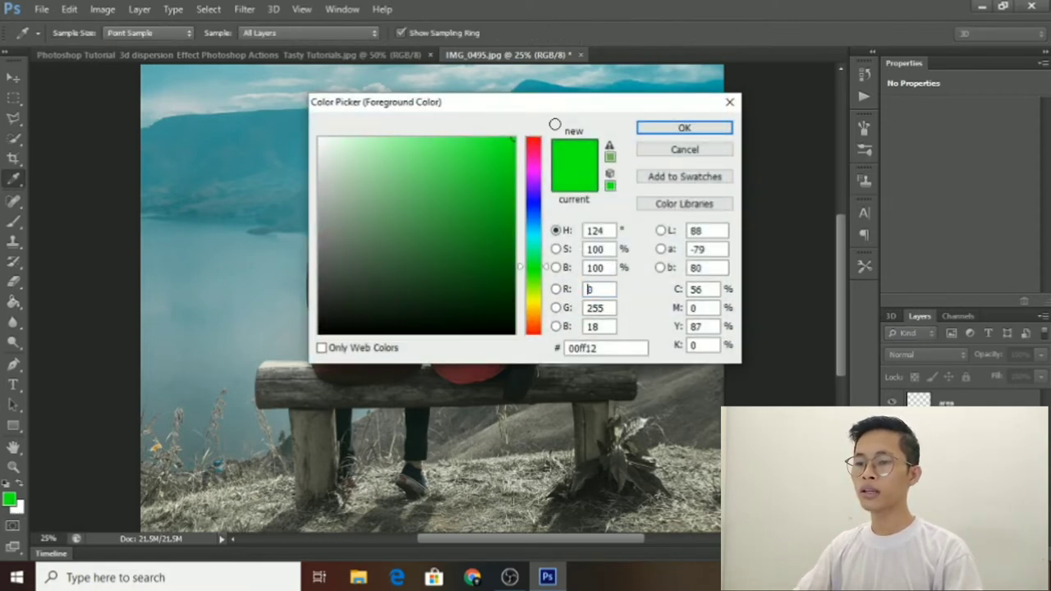
pyautogui.click(534, 269)
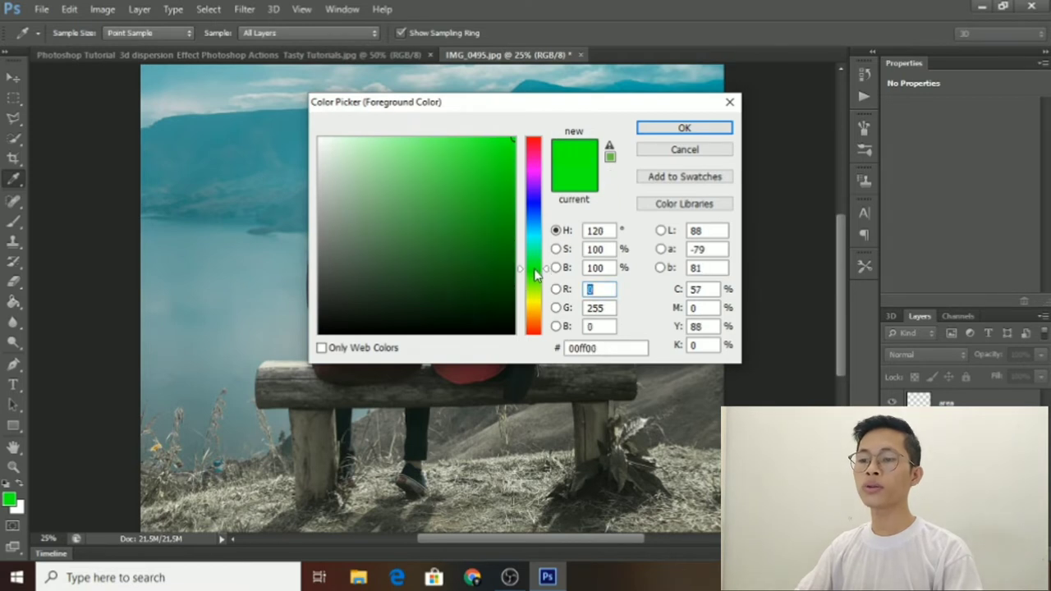
pyautogui.click(672, 132)
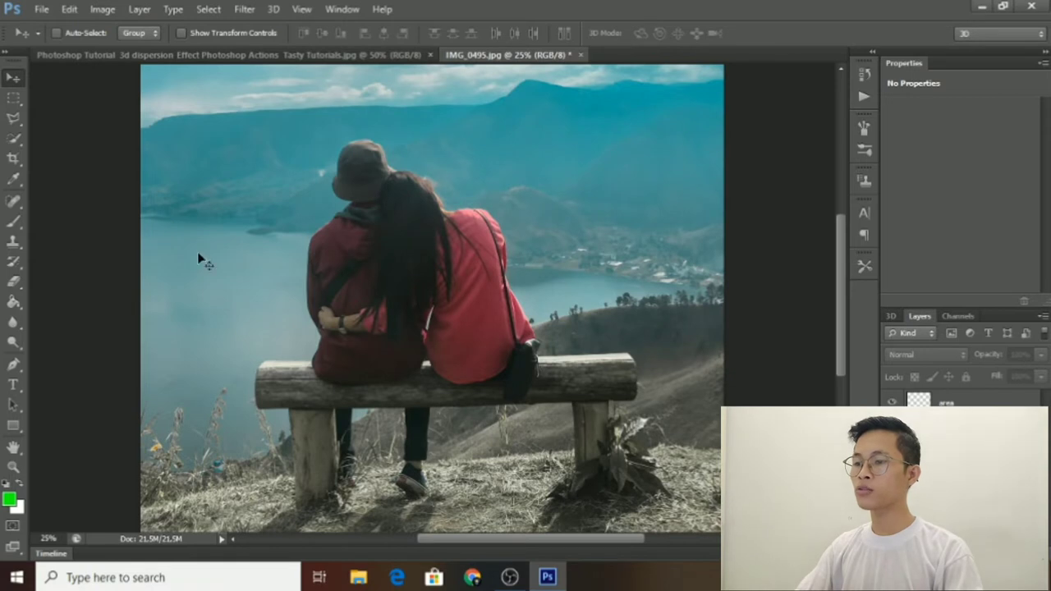
pyautogui.click(17, 223)
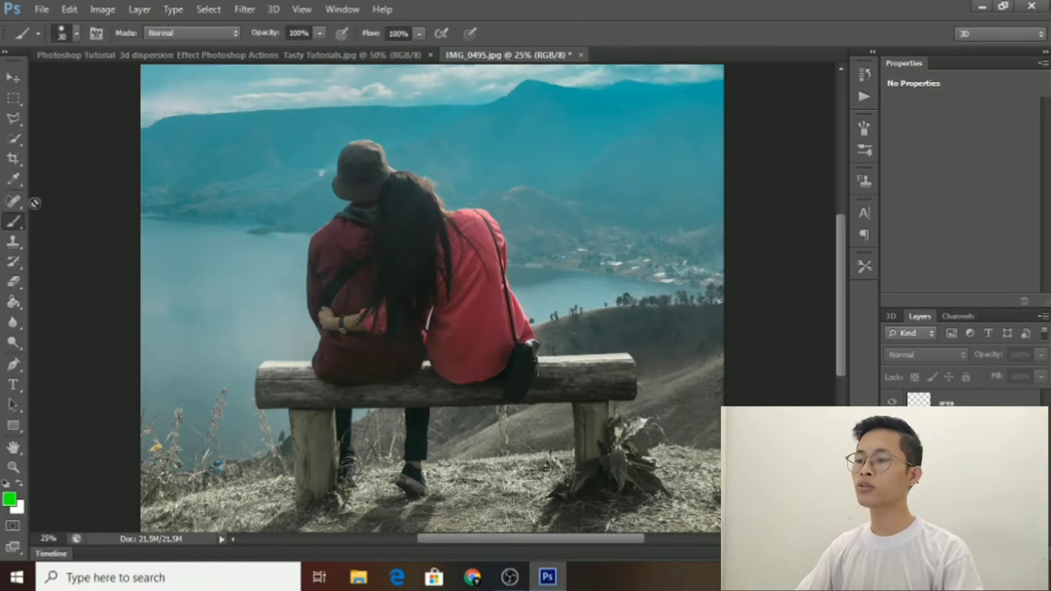
pyautogui.click(79, 31)
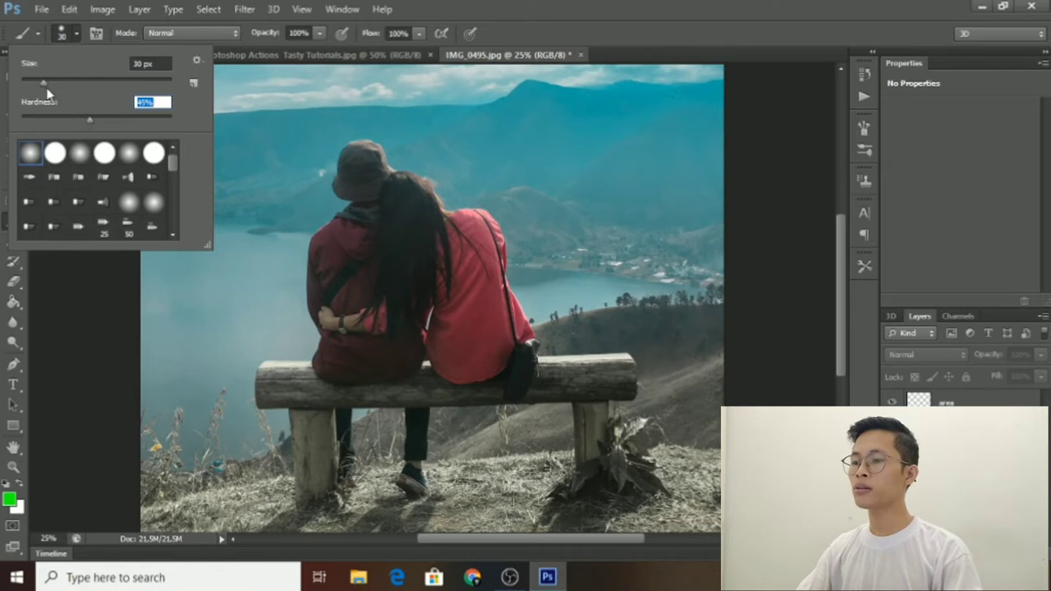
# Size the brush to 42 px, dismiss the no-layers warning, and target the area layer
pyautogui.moveTo(44, 83); pyautogui.dragTo(52, 84)
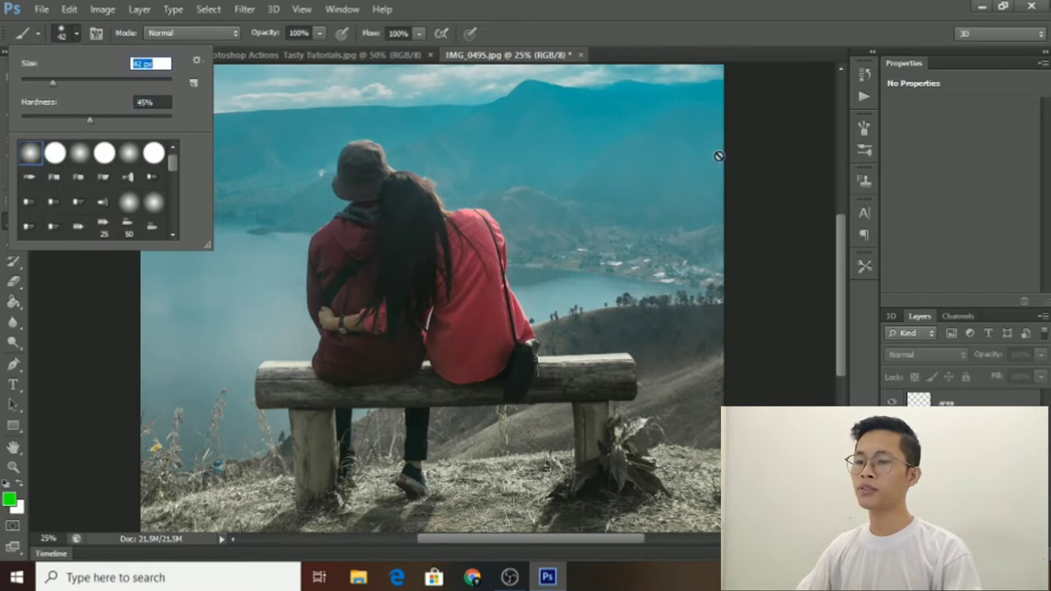
pyautogui.click(760, 153)
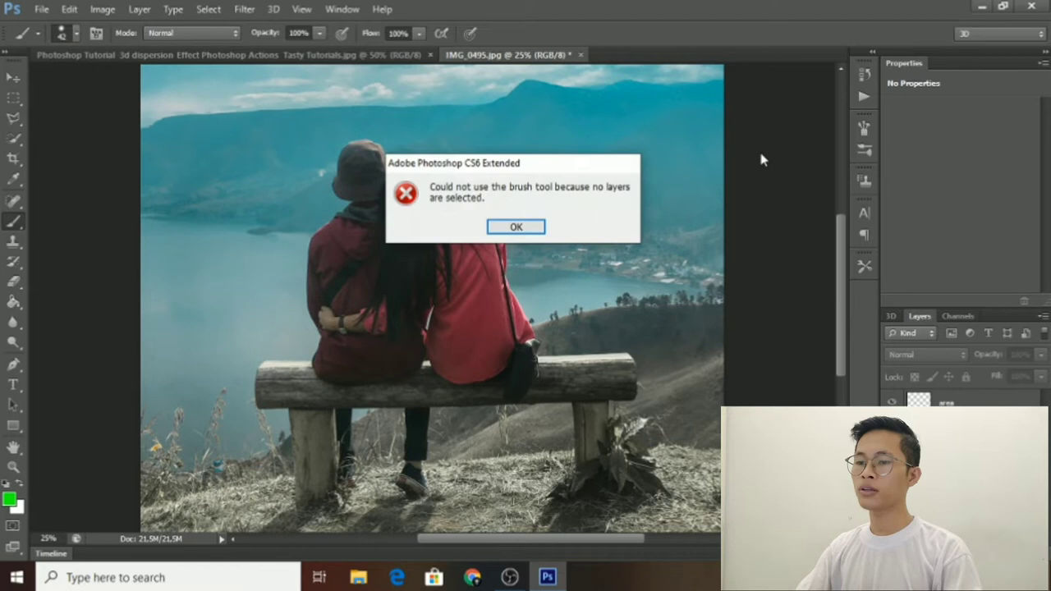
pyautogui.click(524, 227)
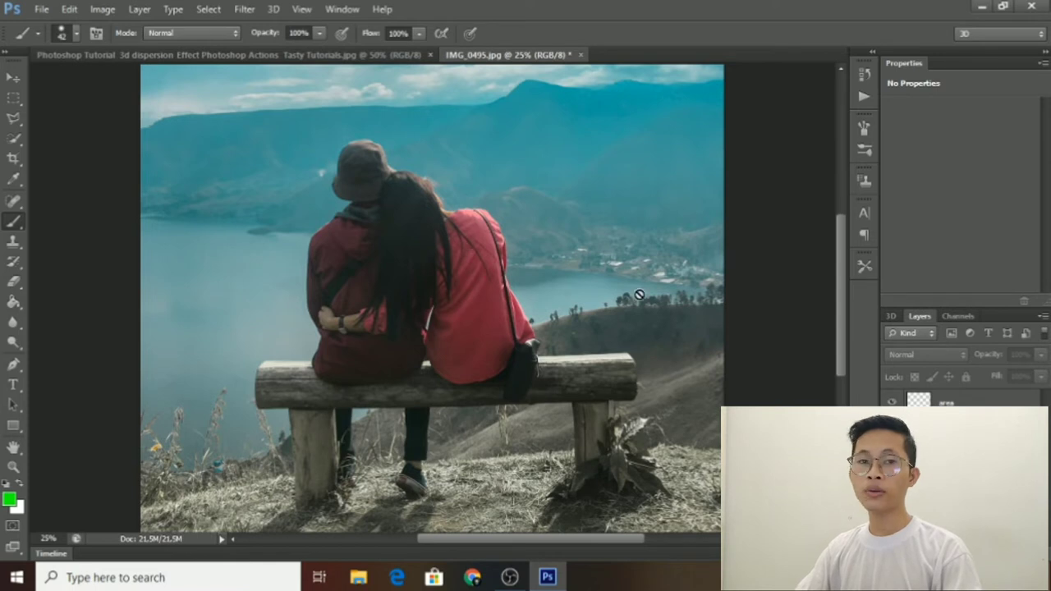
pyautogui.click(994, 402)
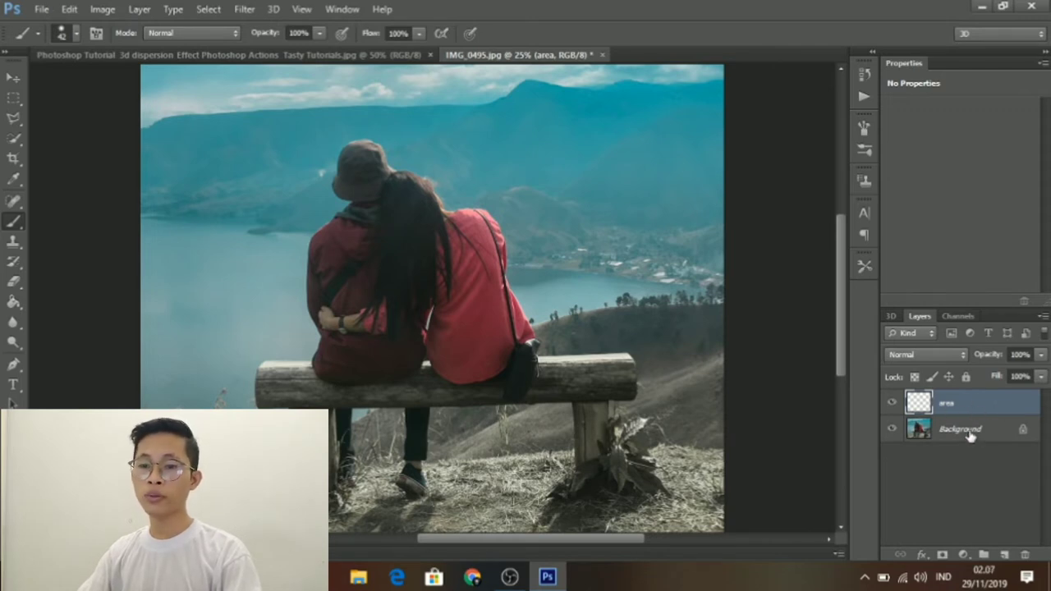
# Reactivate the area layer, zoom in on the couple, and undo the stray shoulder stroke
pyautogui.click(970, 435)
pyautogui.click(980, 406)
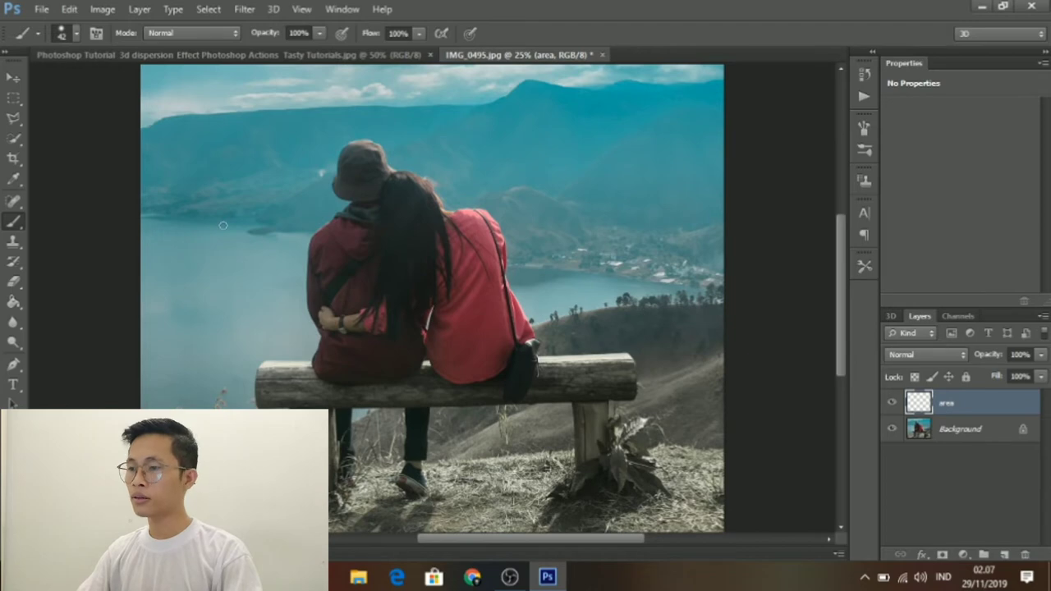
pyautogui.hotkey('ctrl', '+')
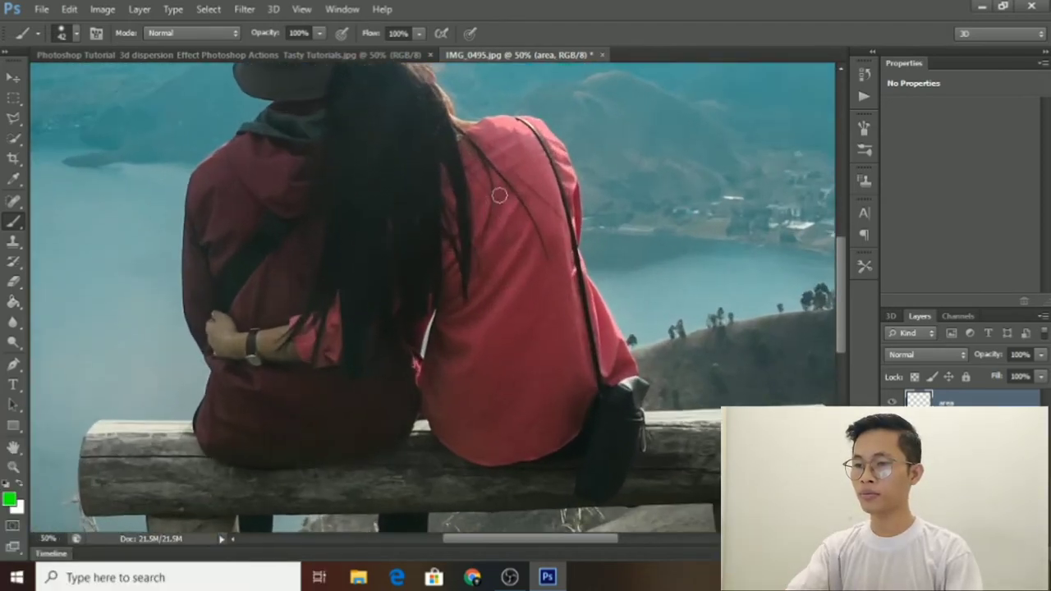
pyautogui.scroll(2, 500, 195)
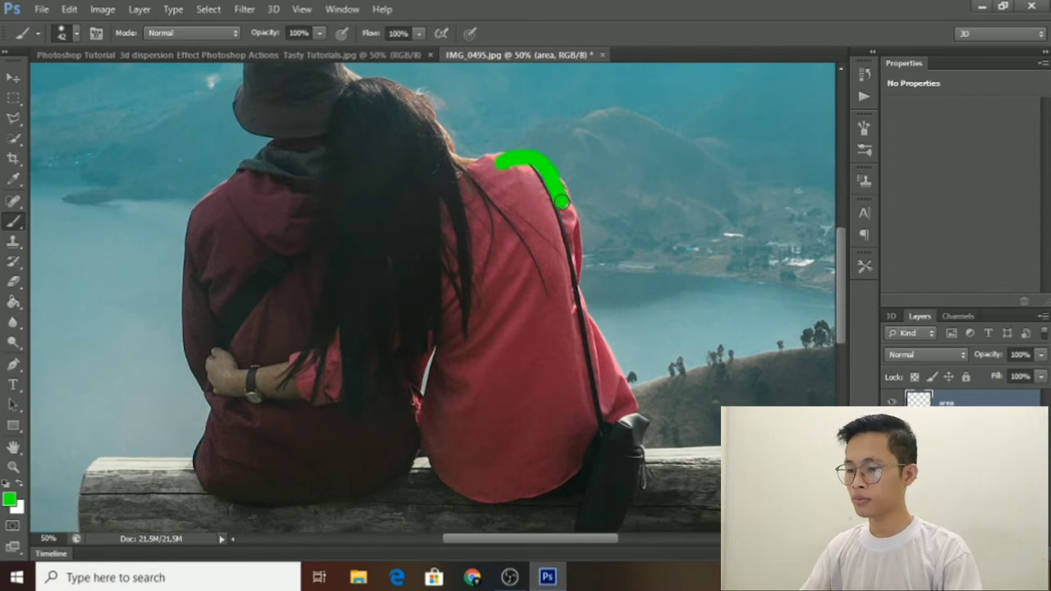
pyautogui.hotkey('ctrl', 'z')
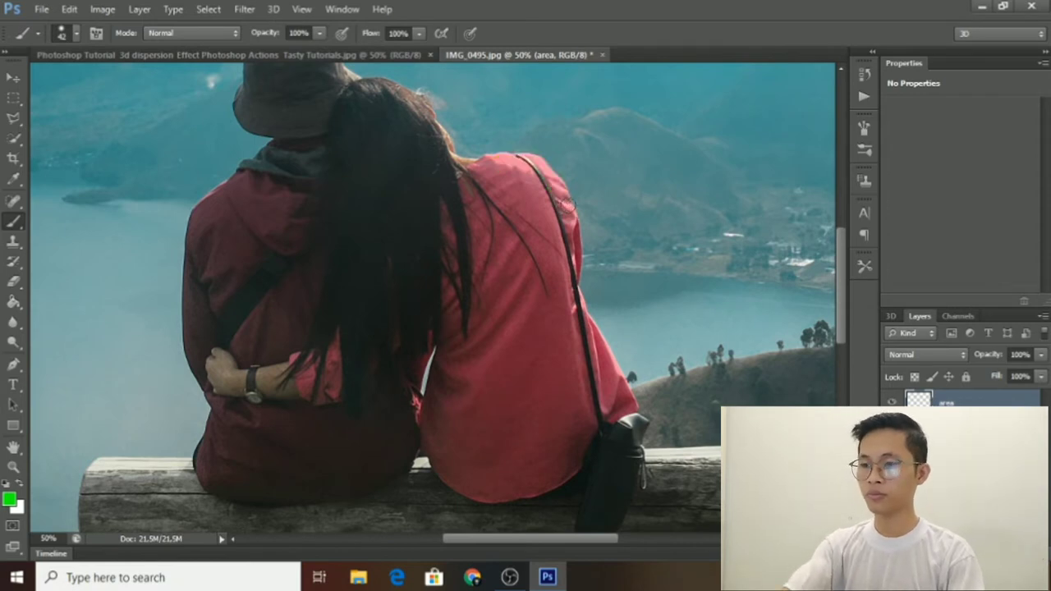
pyautogui.scroll(1, 578, 212)
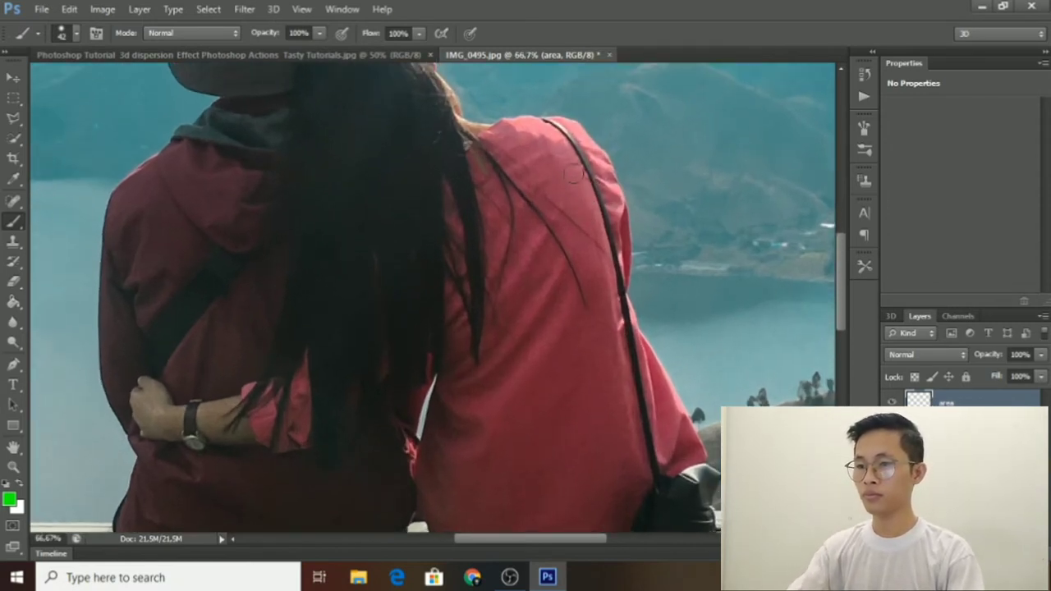
pyautogui.scroll(1, 575, 205)
pyautogui.scroll(1, 567, 188)
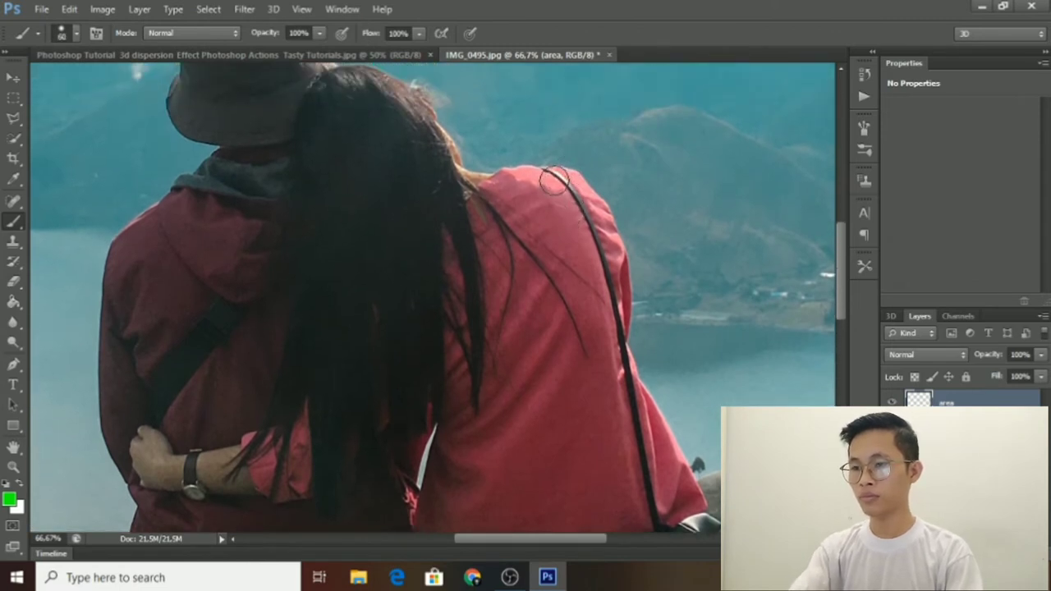
# Paint green over the woman's shoulder, down her right side, and along the bag to the bench
pyautogui.moveTo(554, 179); pyautogui.dragTo(572, 188)
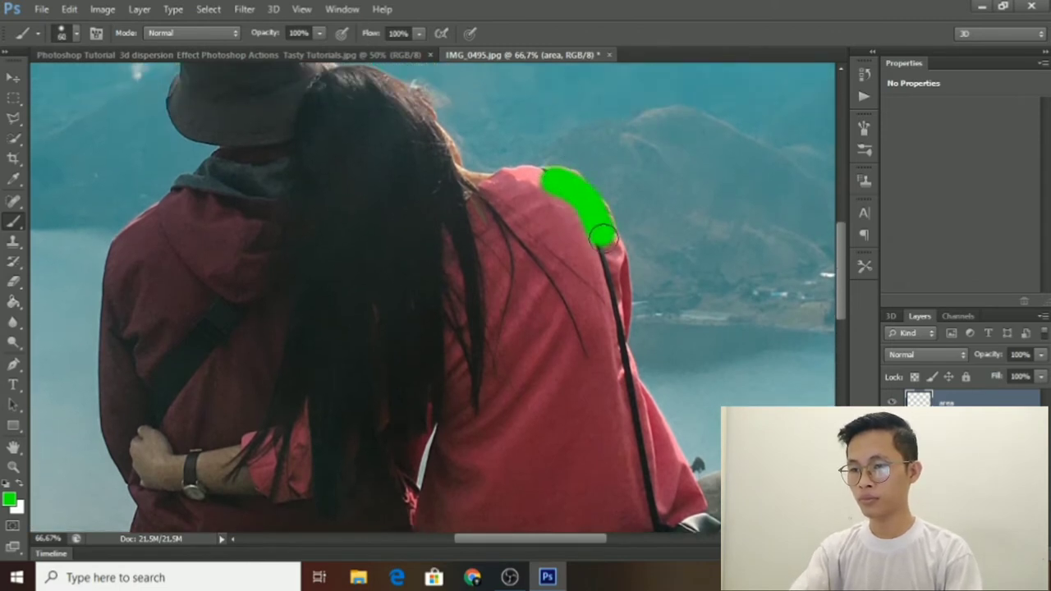
pyautogui.moveTo(602, 236); pyautogui.dragTo(617, 309)
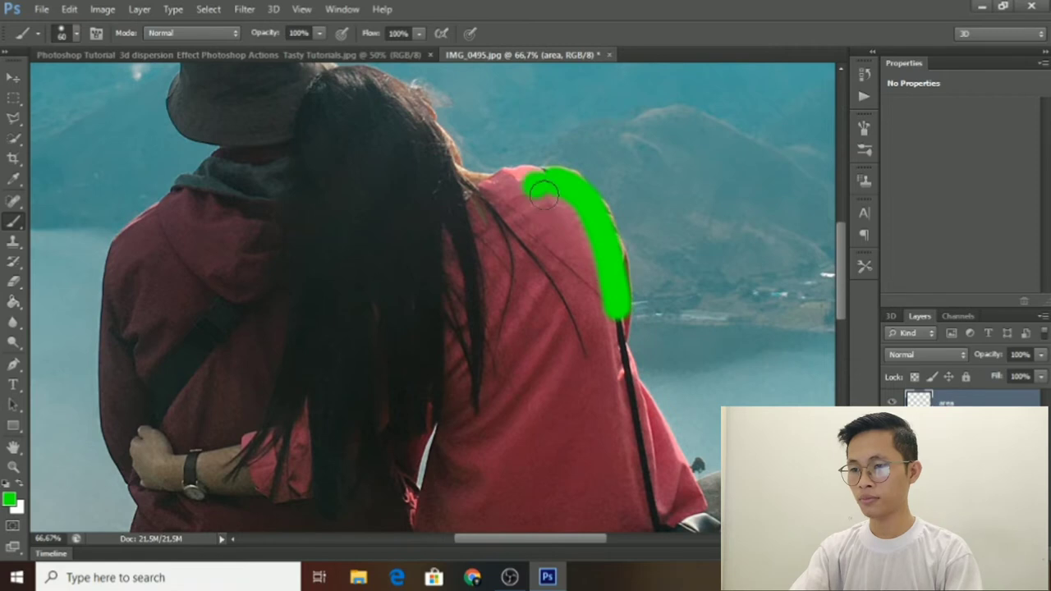
pyautogui.scroll(-2, 608, 304)
pyautogui.scroll(-1, 616, 280)
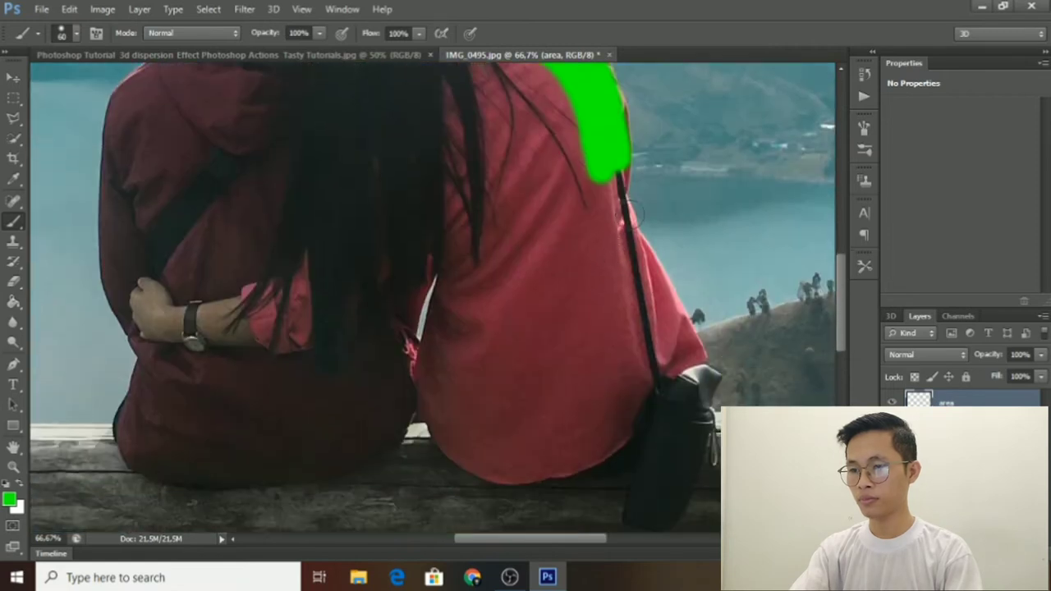
pyautogui.moveTo(627, 210)
pyautogui.mouseDown()
pyautogui.moveTo(626, 246)
pyautogui.moveTo(661, 313)
pyautogui.mouseUp()
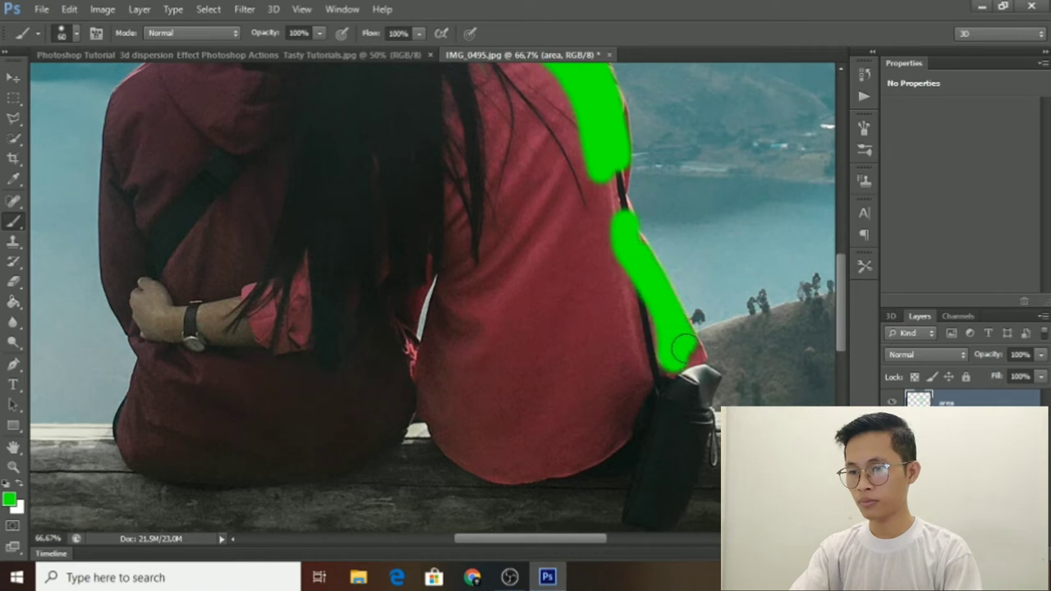
pyautogui.moveTo(684, 348)
pyautogui.mouseDown()
pyautogui.moveTo(652, 298)
pyautogui.moveTo(664, 356)
pyautogui.mouseUp()
pyautogui.scroll(-5, 657, 340)
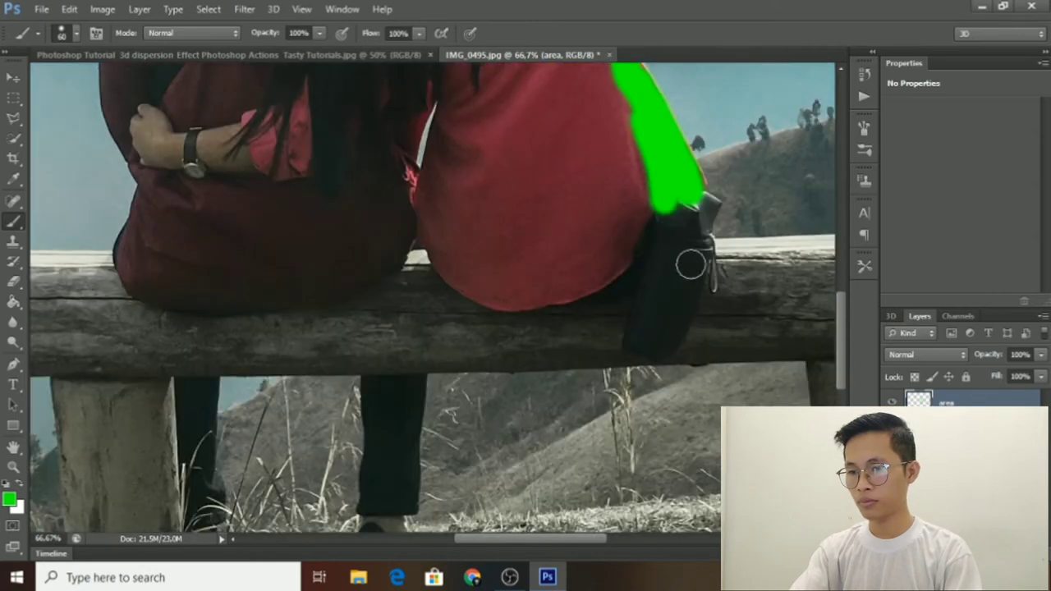
pyautogui.moveTo(695, 211)
pyautogui.mouseDown()
pyautogui.moveTo(685, 312)
pyautogui.moveTo(665, 343)
pyautogui.moveTo(645, 345)
pyautogui.moveTo(675, 254)
pyautogui.moveTo(675, 215)
pyautogui.mouseUp()
pyautogui.scroll(-4, 640, 353)
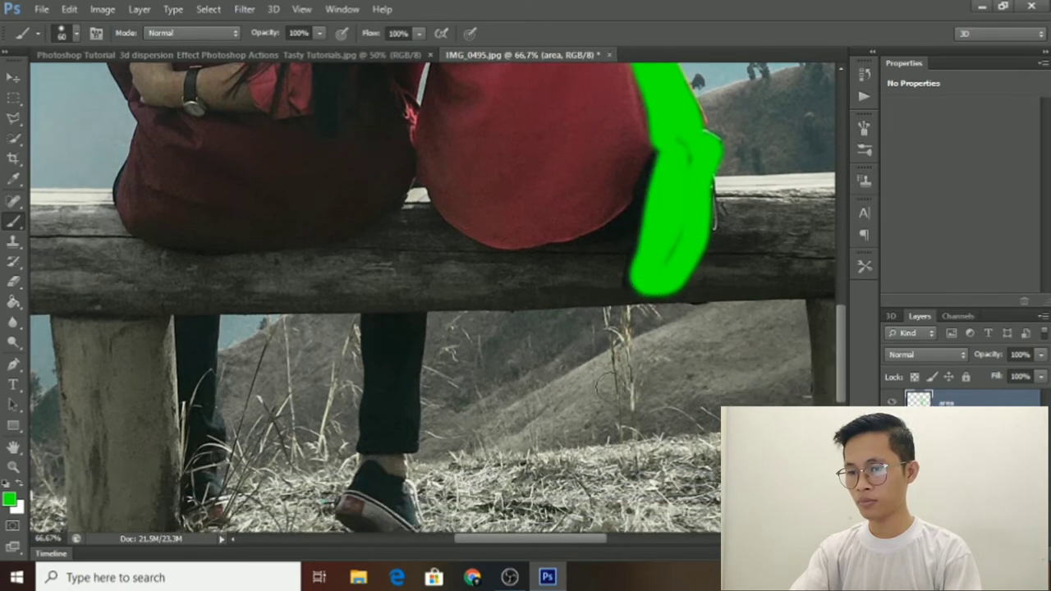
pyautogui.scroll(3, 677, 296)
pyautogui.hscroll(1, 673, 299)
pyautogui.hscroll(2, 670, 300)
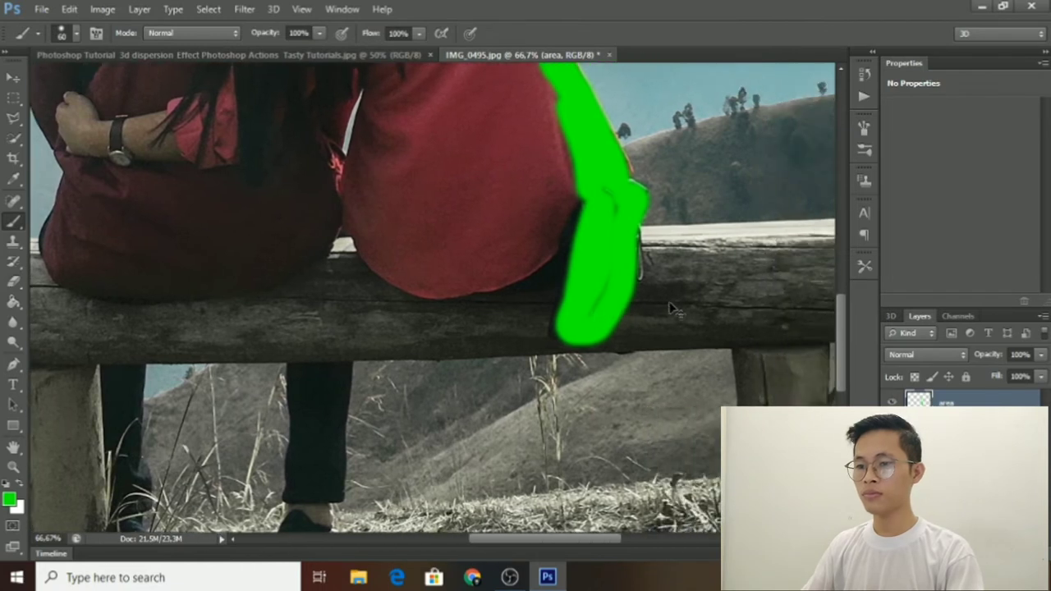
pyautogui.hscroll(3, 667, 300)
pyautogui.hscroll(3, 669, 302)
pyautogui.hscroll(2, 663, 286)
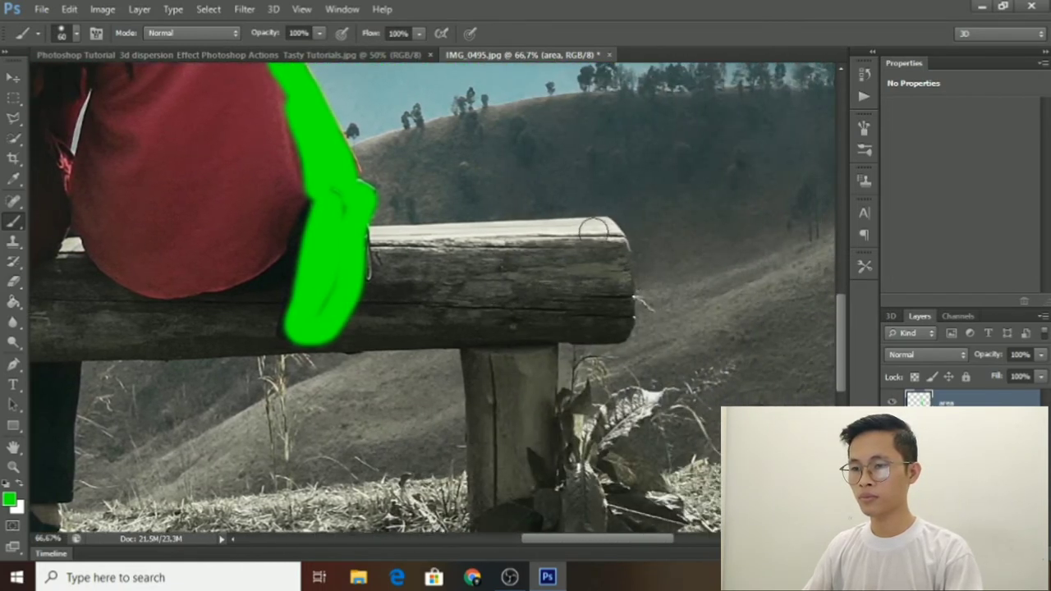
# Paint green strokes over the bench's right end
pyautogui.click(594, 230)
pyautogui.moveTo(601, 232)
pyautogui.mouseDown()
pyautogui.moveTo(618, 259)
pyautogui.moveTo(619, 329)
pyautogui.mouseUp()
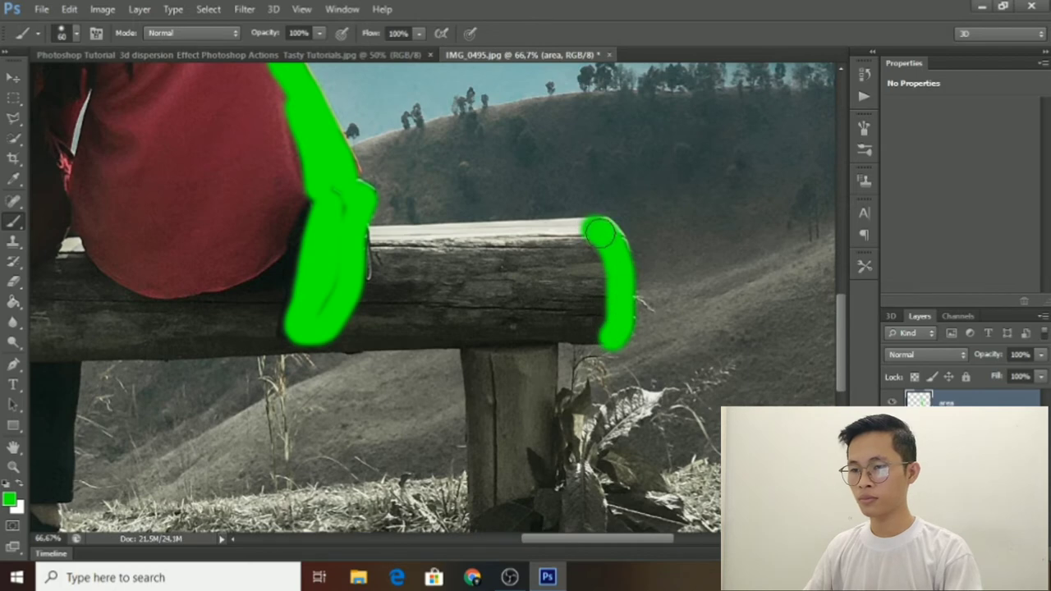
pyautogui.moveTo(607, 253); pyautogui.dragTo(610, 288)
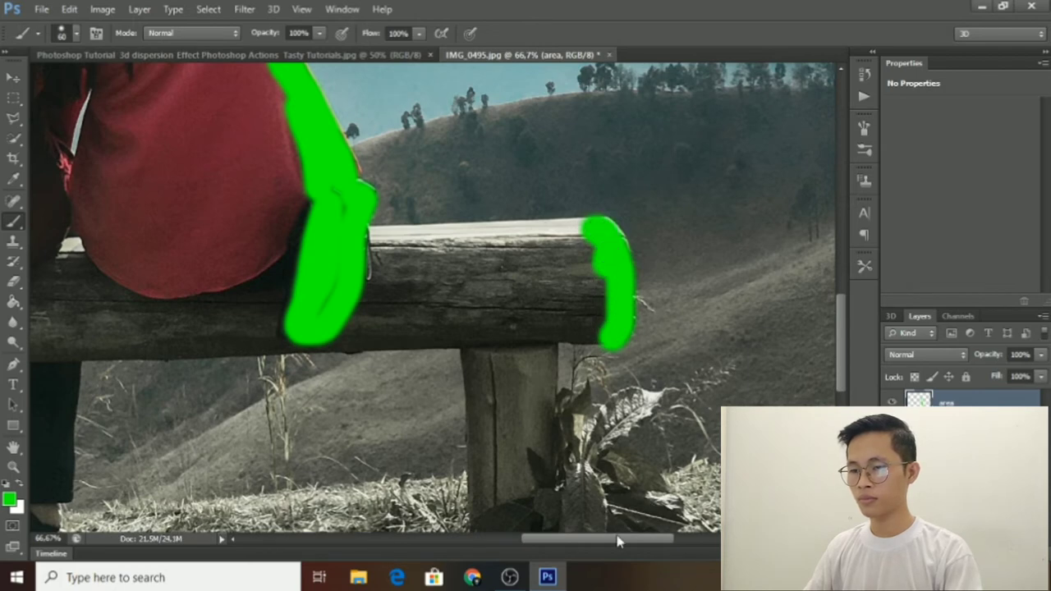
pyautogui.moveTo(617, 540); pyautogui.dragTo(541, 540)
pyautogui.scroll(2, 544, 326)
pyautogui.scroll(2, 568, 262)
pyautogui.scroll(1, 571, 255)
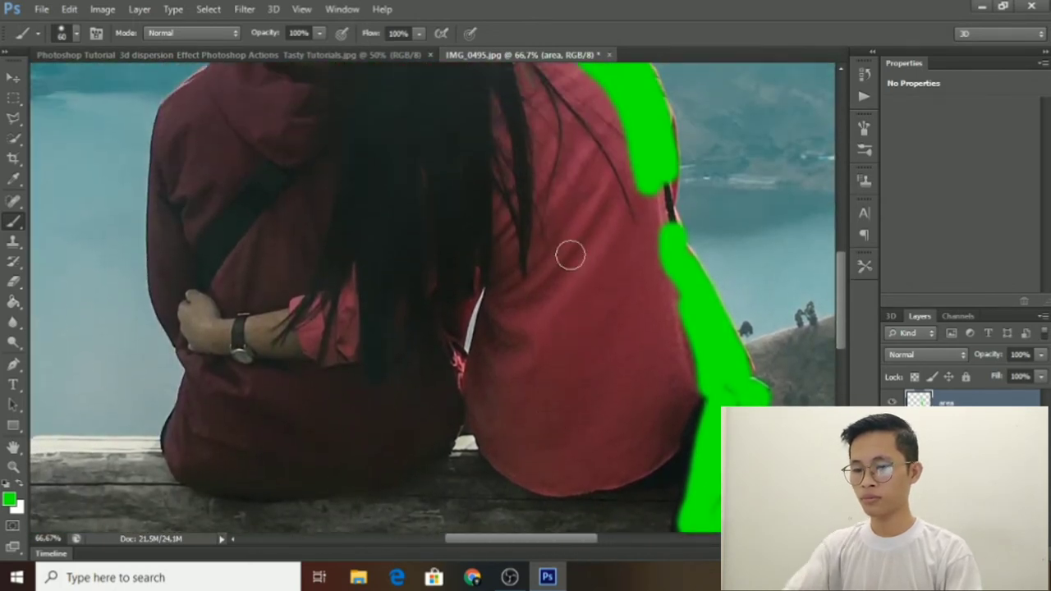
pyautogui.scroll(1, 570, 254)
# Shrink the brush, dab a small green dot on top of the hat, then zoom out
pyautogui.press('[')
pyautogui.press('[')
pyautogui.press('[')
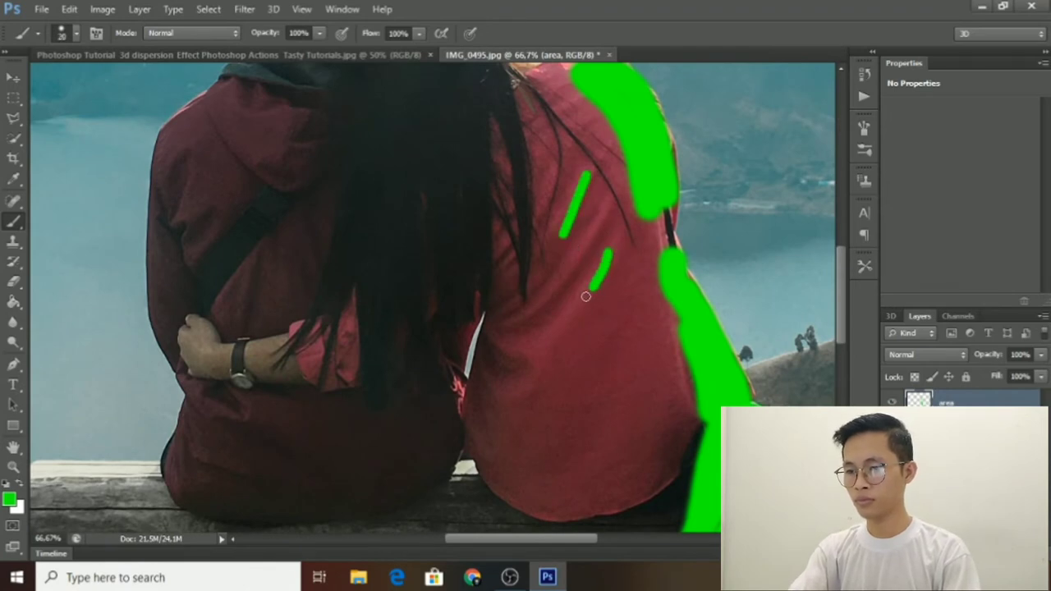
pyautogui.scroll(5, 571, 285)
pyautogui.scroll(3, 427, 222)
pyautogui.scroll(1, 271, 151)
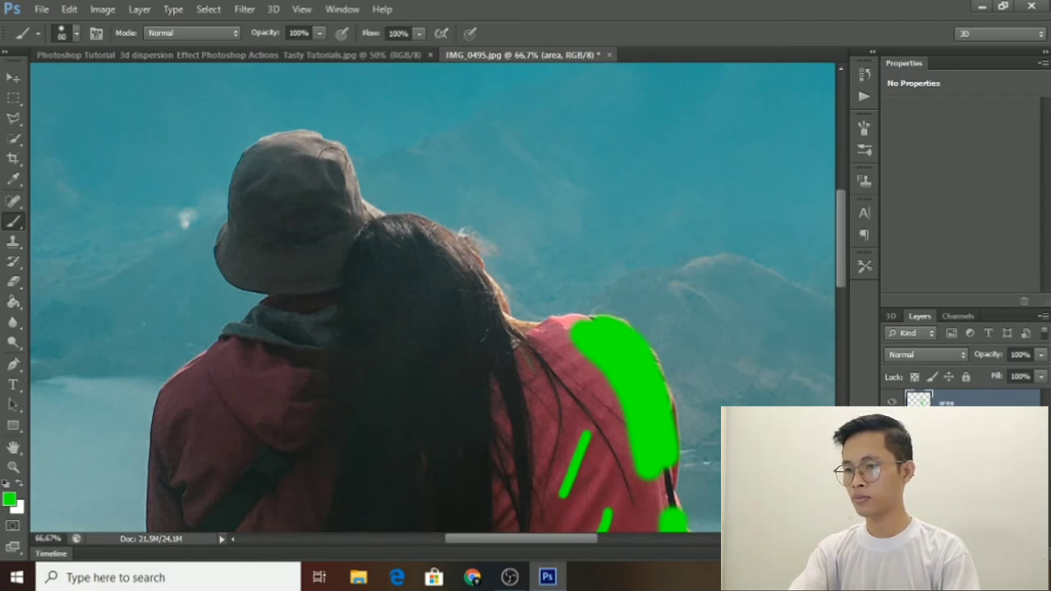
pyautogui.click(335, 158)
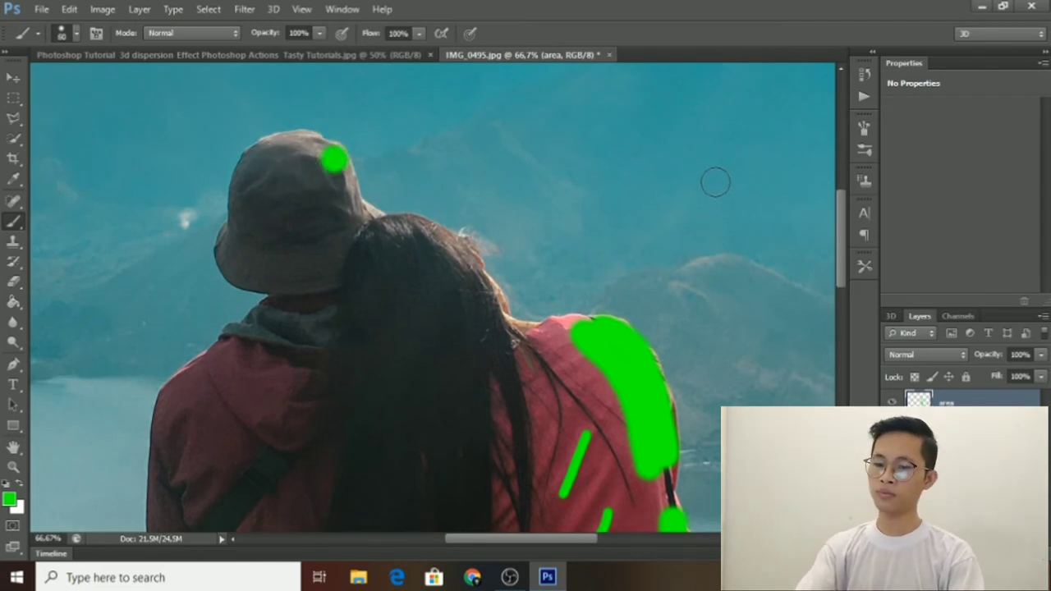
pyautogui.scroll(-1, 469, 157)
pyautogui.scroll(-1, 495, 251)
pyautogui.scroll(-1, 493, 242)
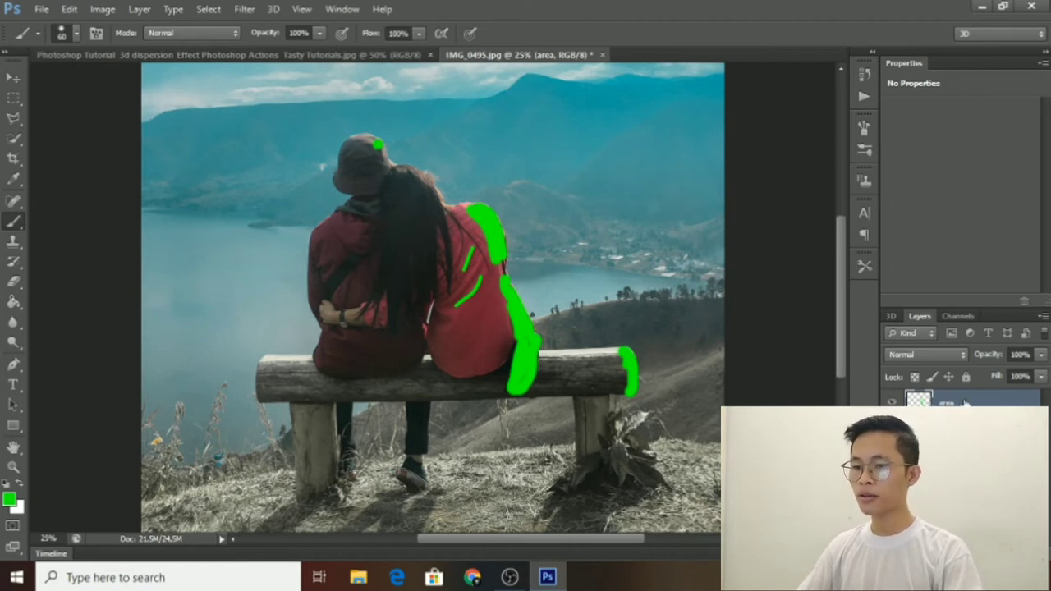
# Show the Actions panel from the Window menu and open its options menu
pyautogui.click(338, 10)
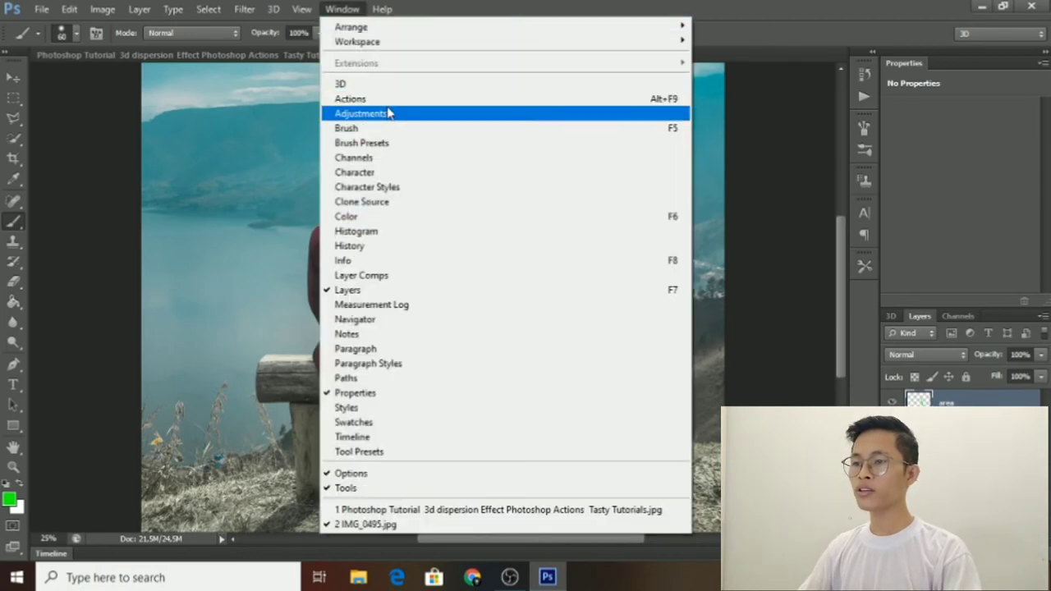
pyautogui.click(559, 100)
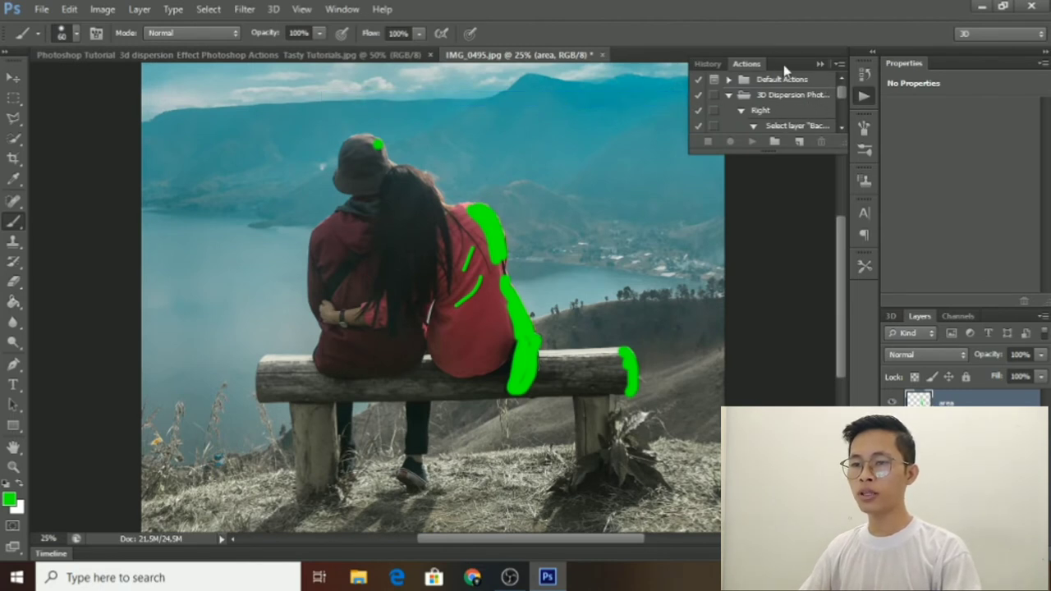
pyautogui.click(839, 65)
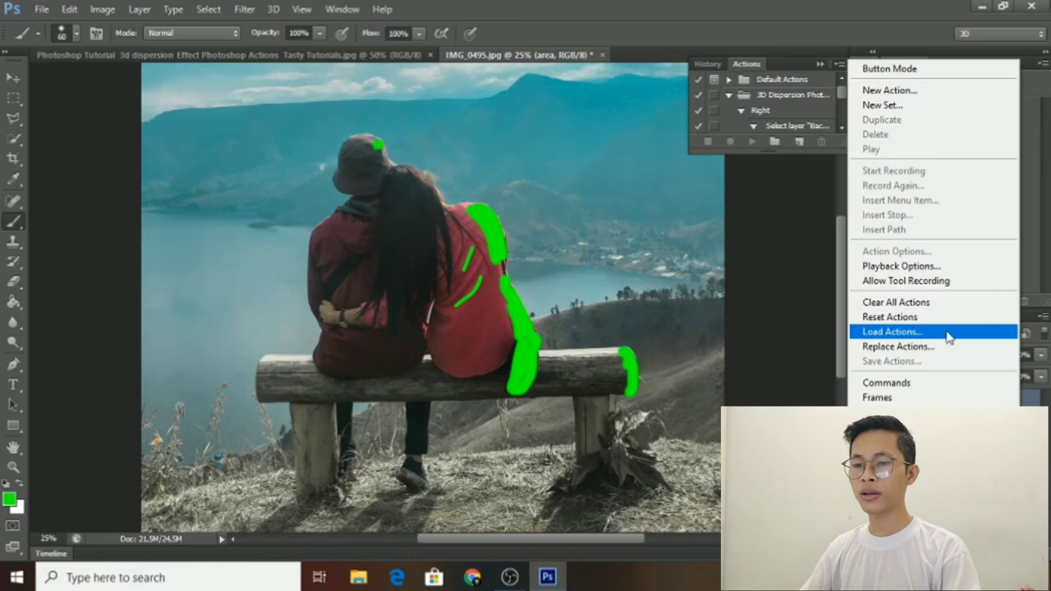
# Choose Load Actions, select 3D Dispersion Photoshop Action.atn, then cancel without loading it
pyautogui.click(899, 332)
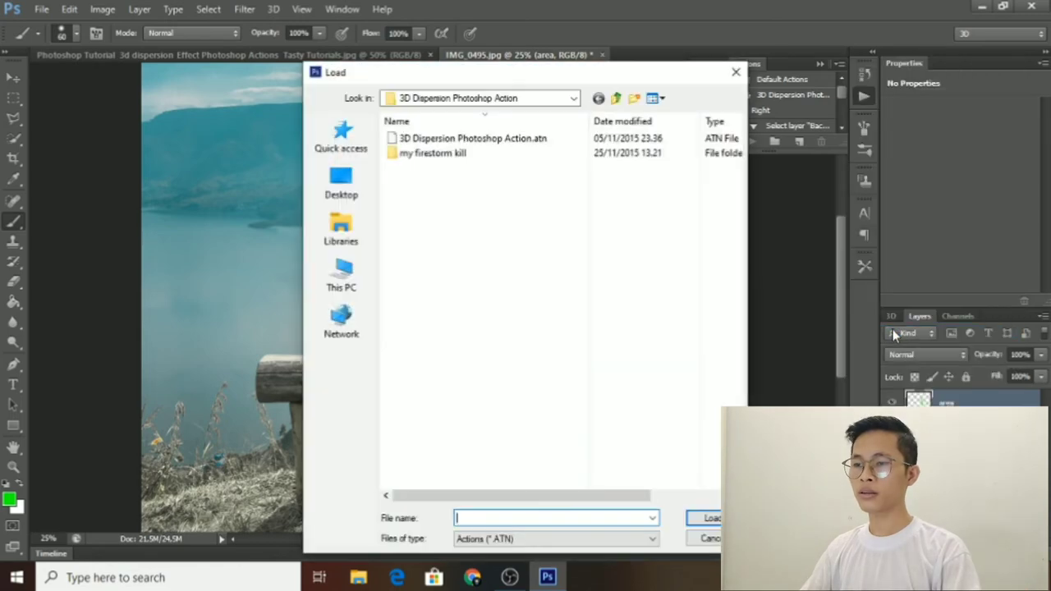
pyautogui.click(435, 140)
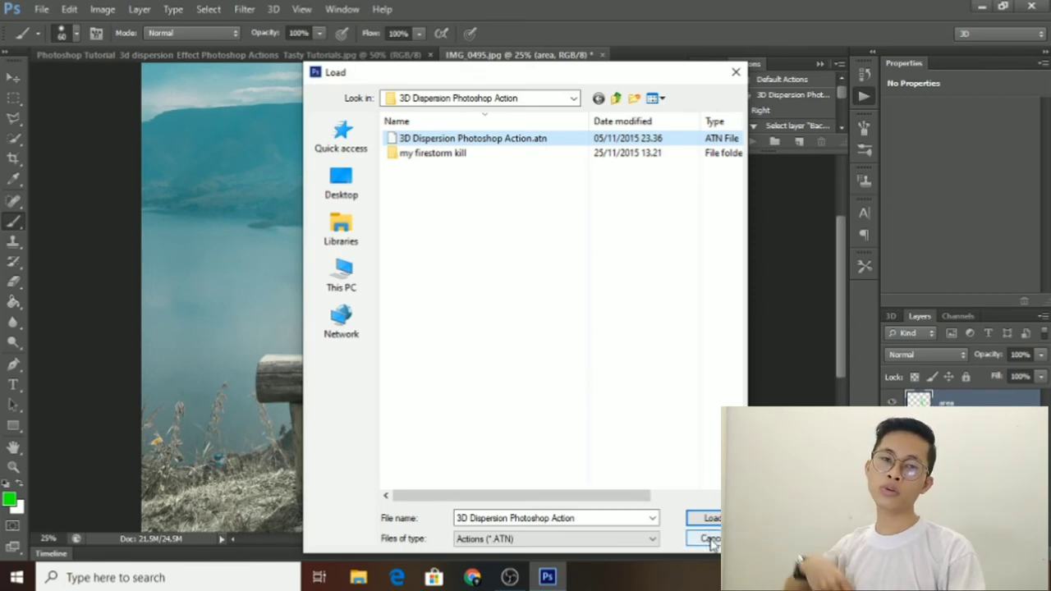
pyautogui.click(711, 541)
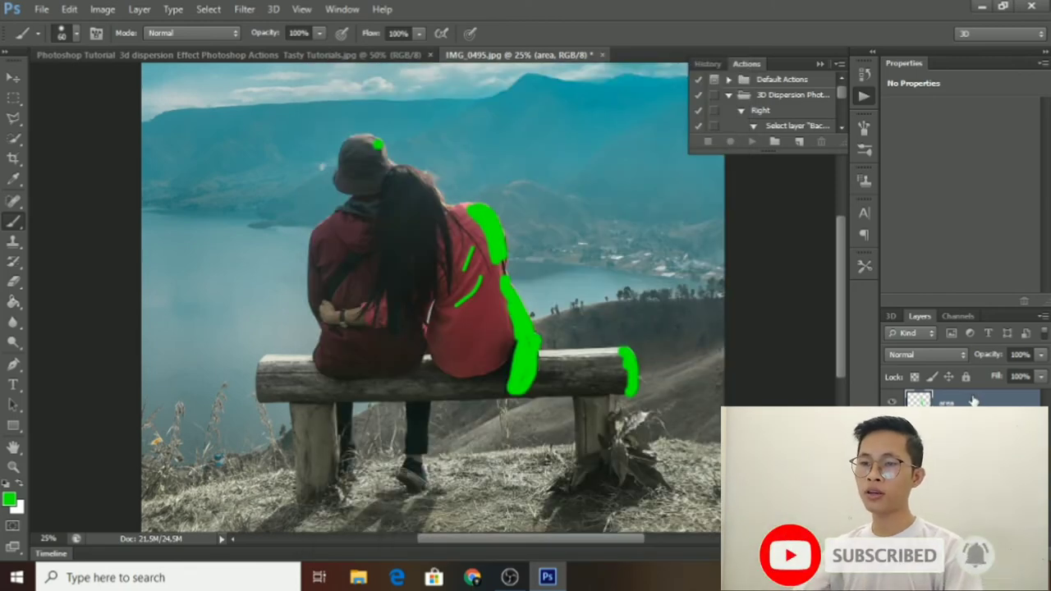
# Expand the 3D Dispersion set, browse its Right, Left, Up and Down actions, and select Right
pyautogui.click(727, 95)
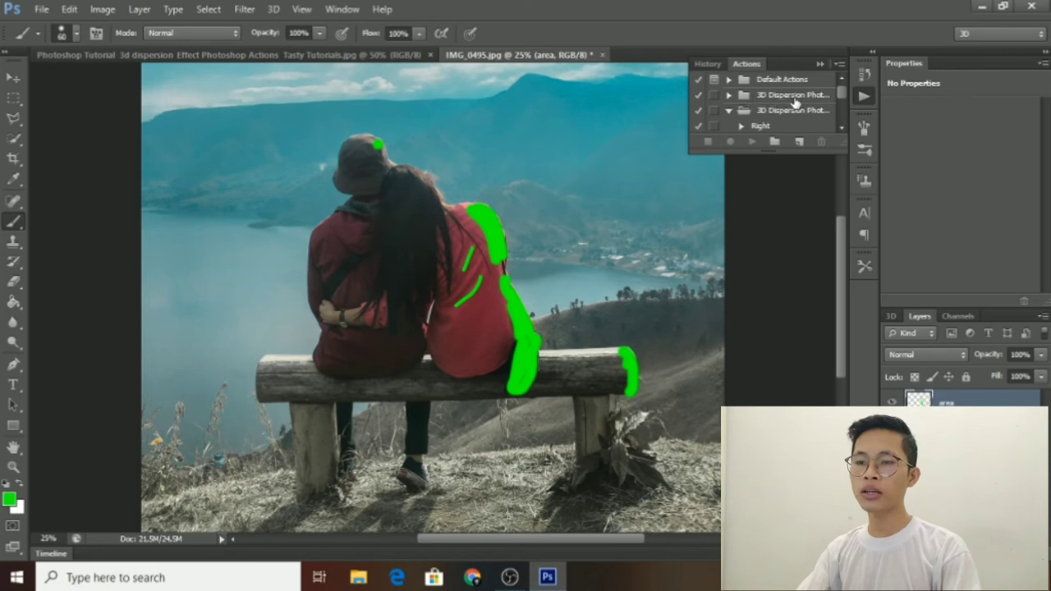
pyautogui.click(727, 95)
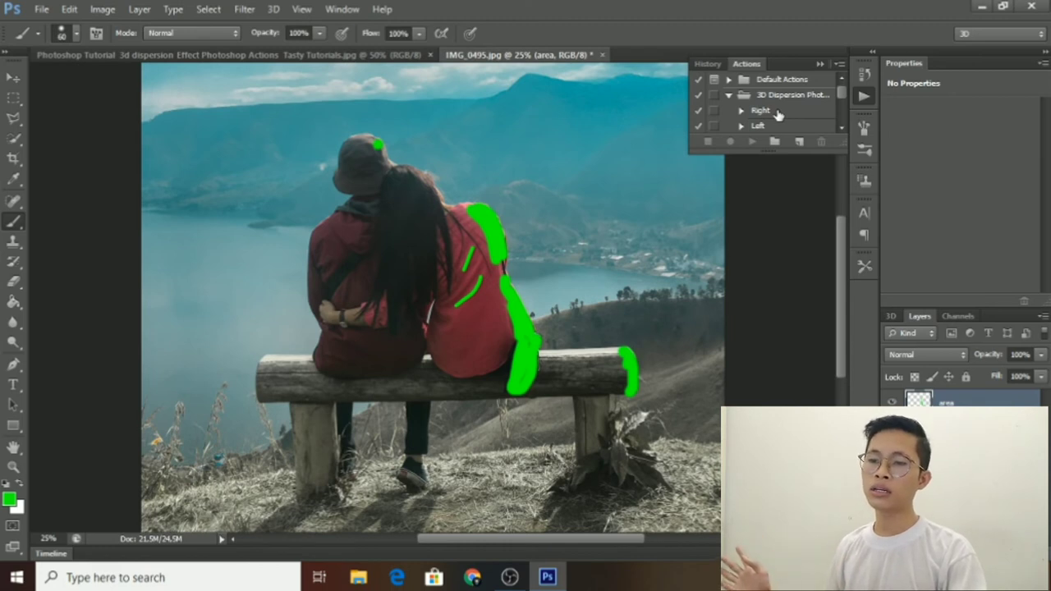
pyautogui.click(772, 110)
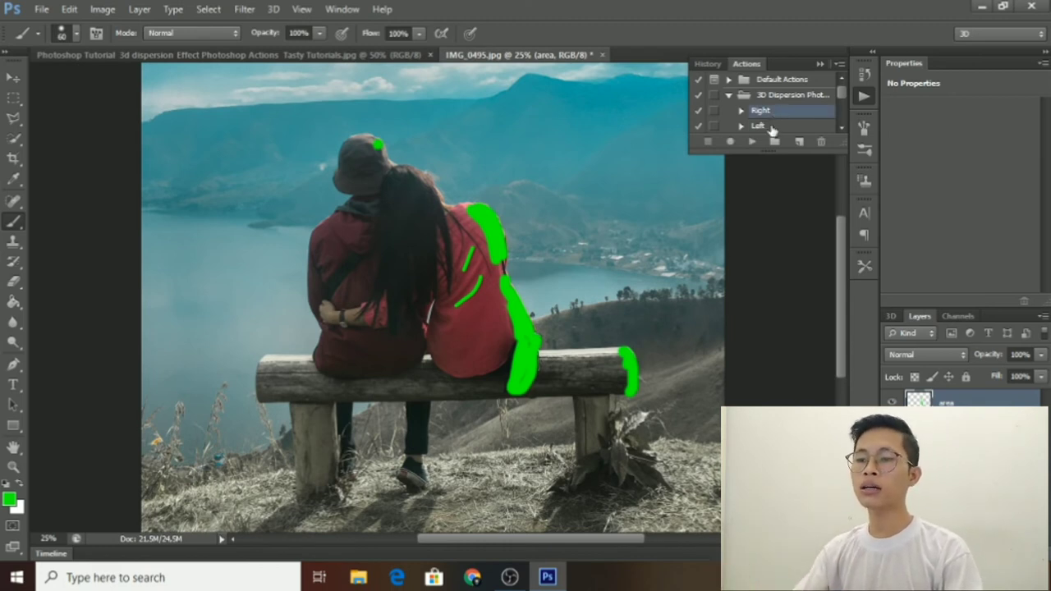
pyautogui.click(771, 126)
pyautogui.scroll(-2, 772, 129)
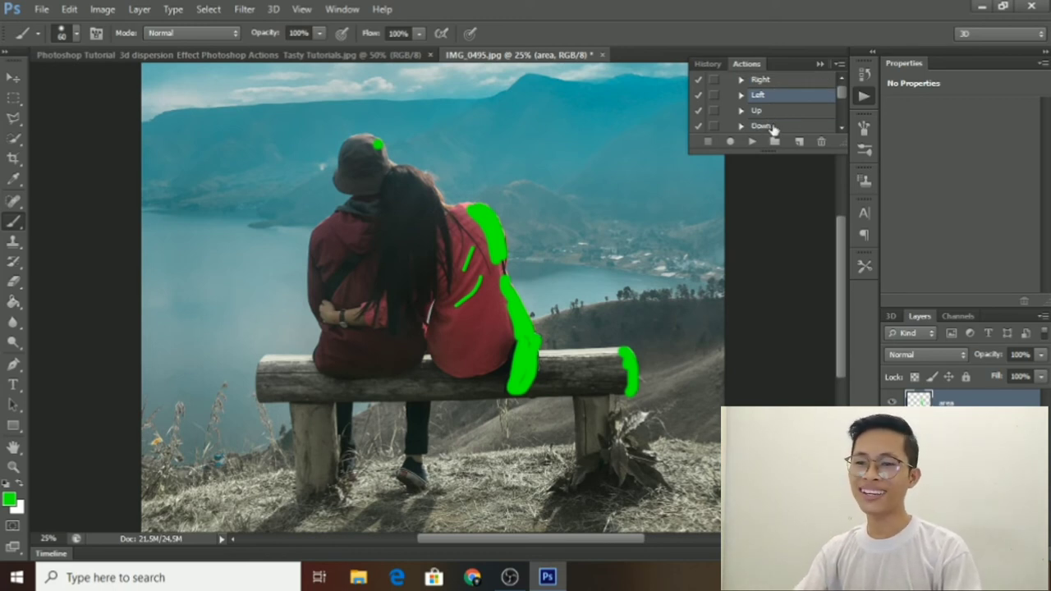
pyautogui.scroll(2, 772, 129)
pyautogui.click(771, 112)
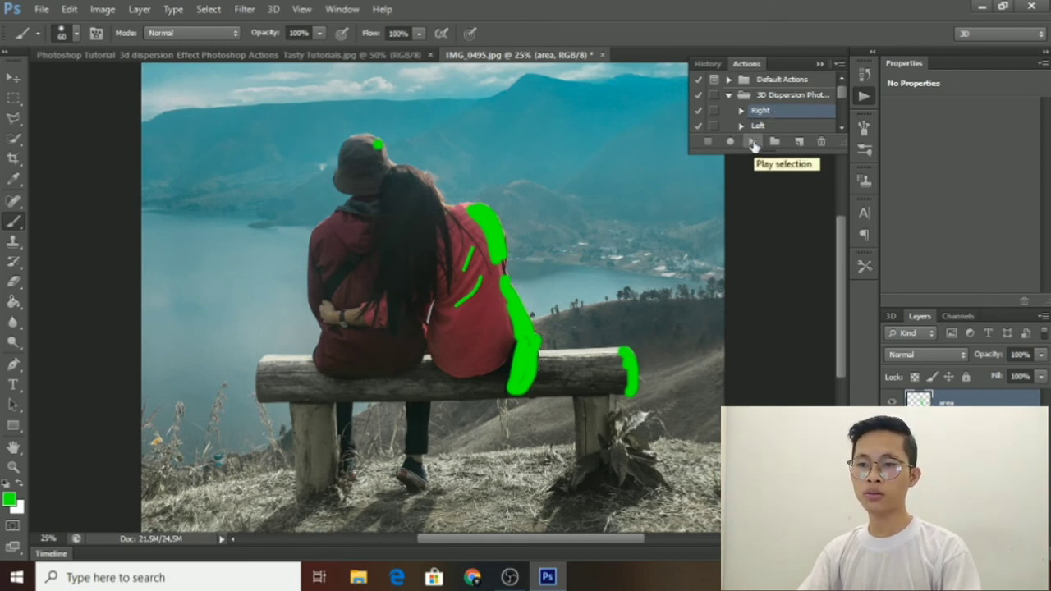
# Play the selected Right dispersion action on the couple photo
pyautogui.click(752, 142)
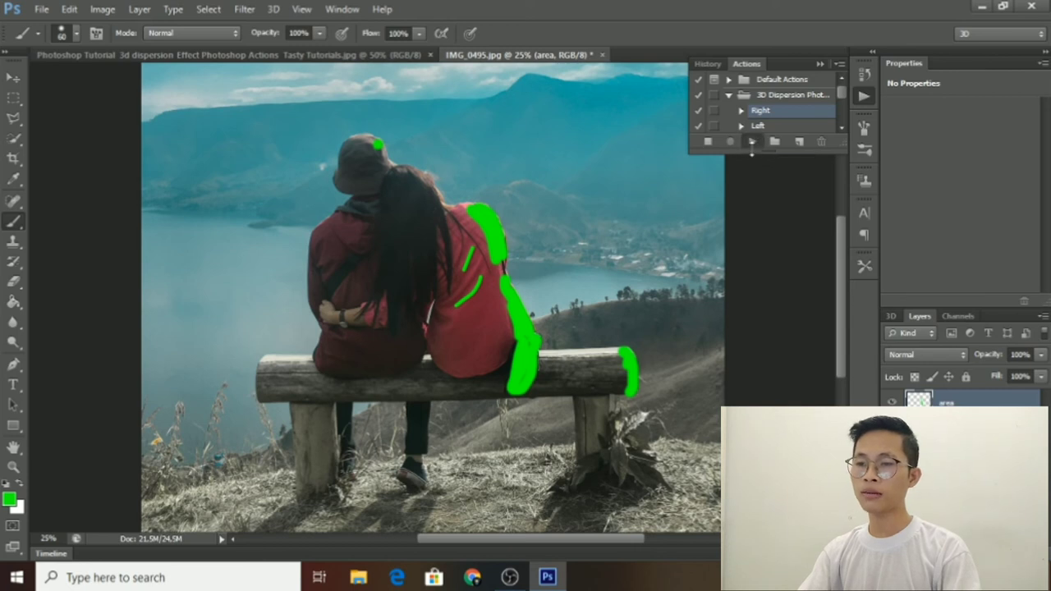